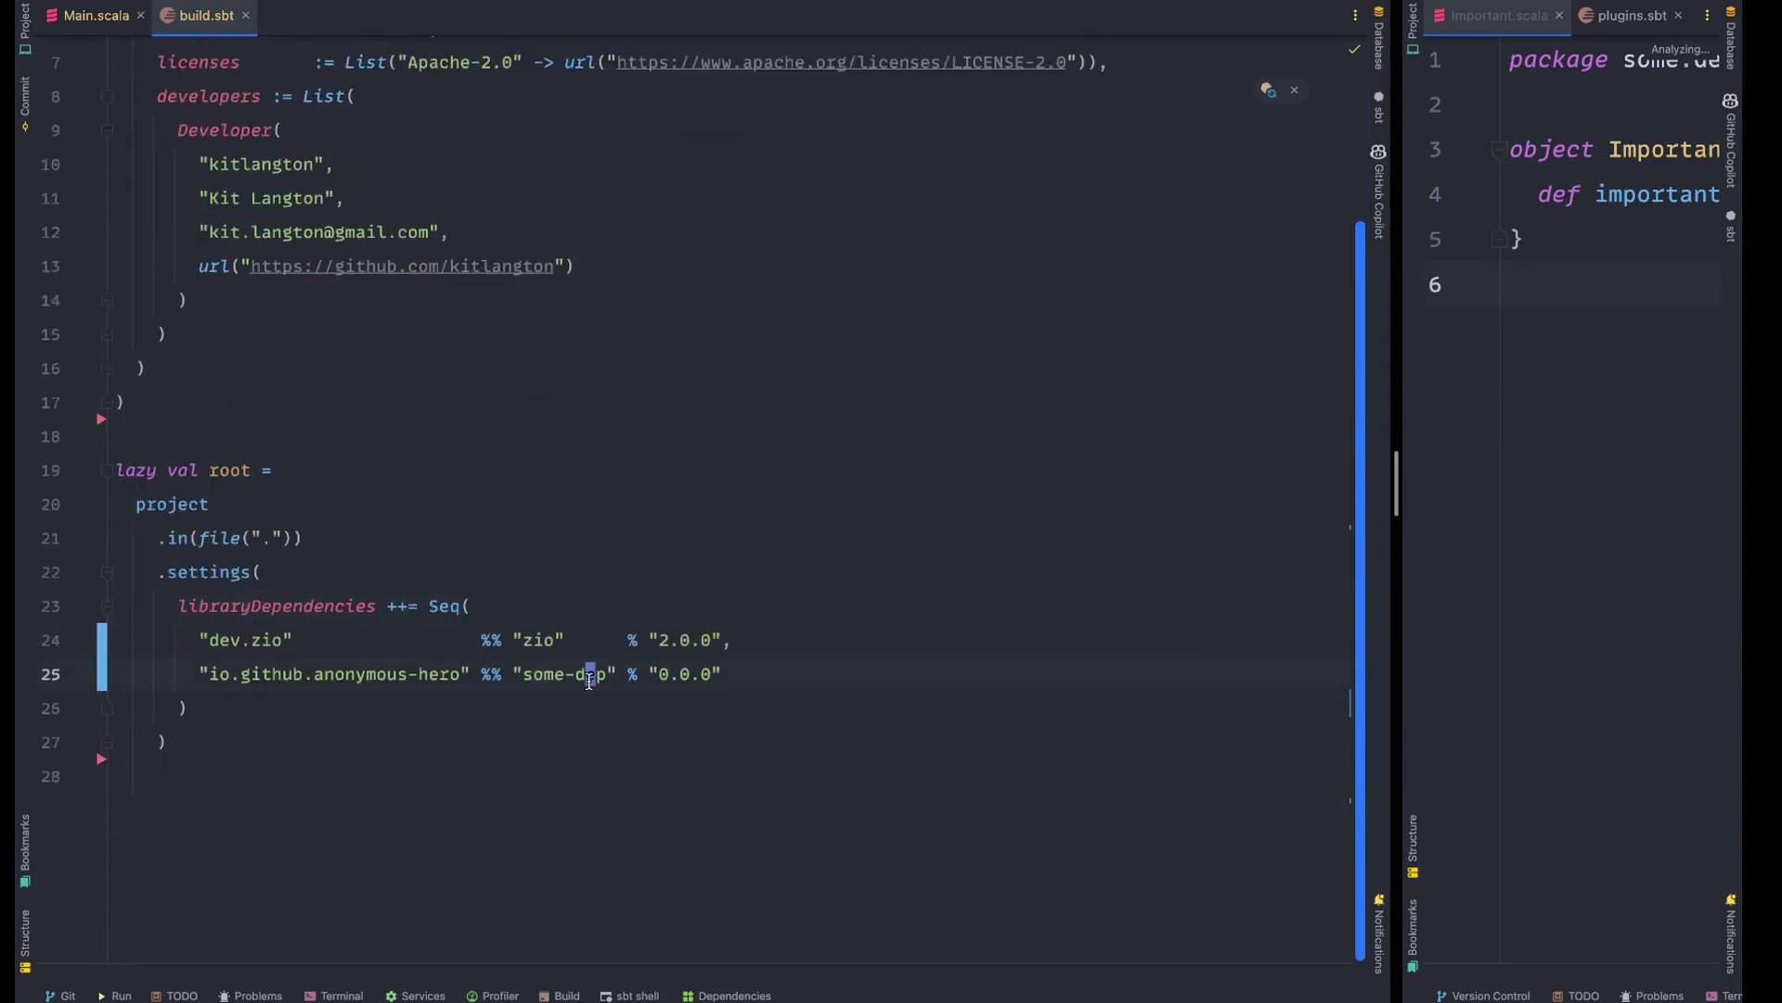
Put the caret after the some-dep 0.0.0 version and widen the Important.scala pane
left_click(718, 675)
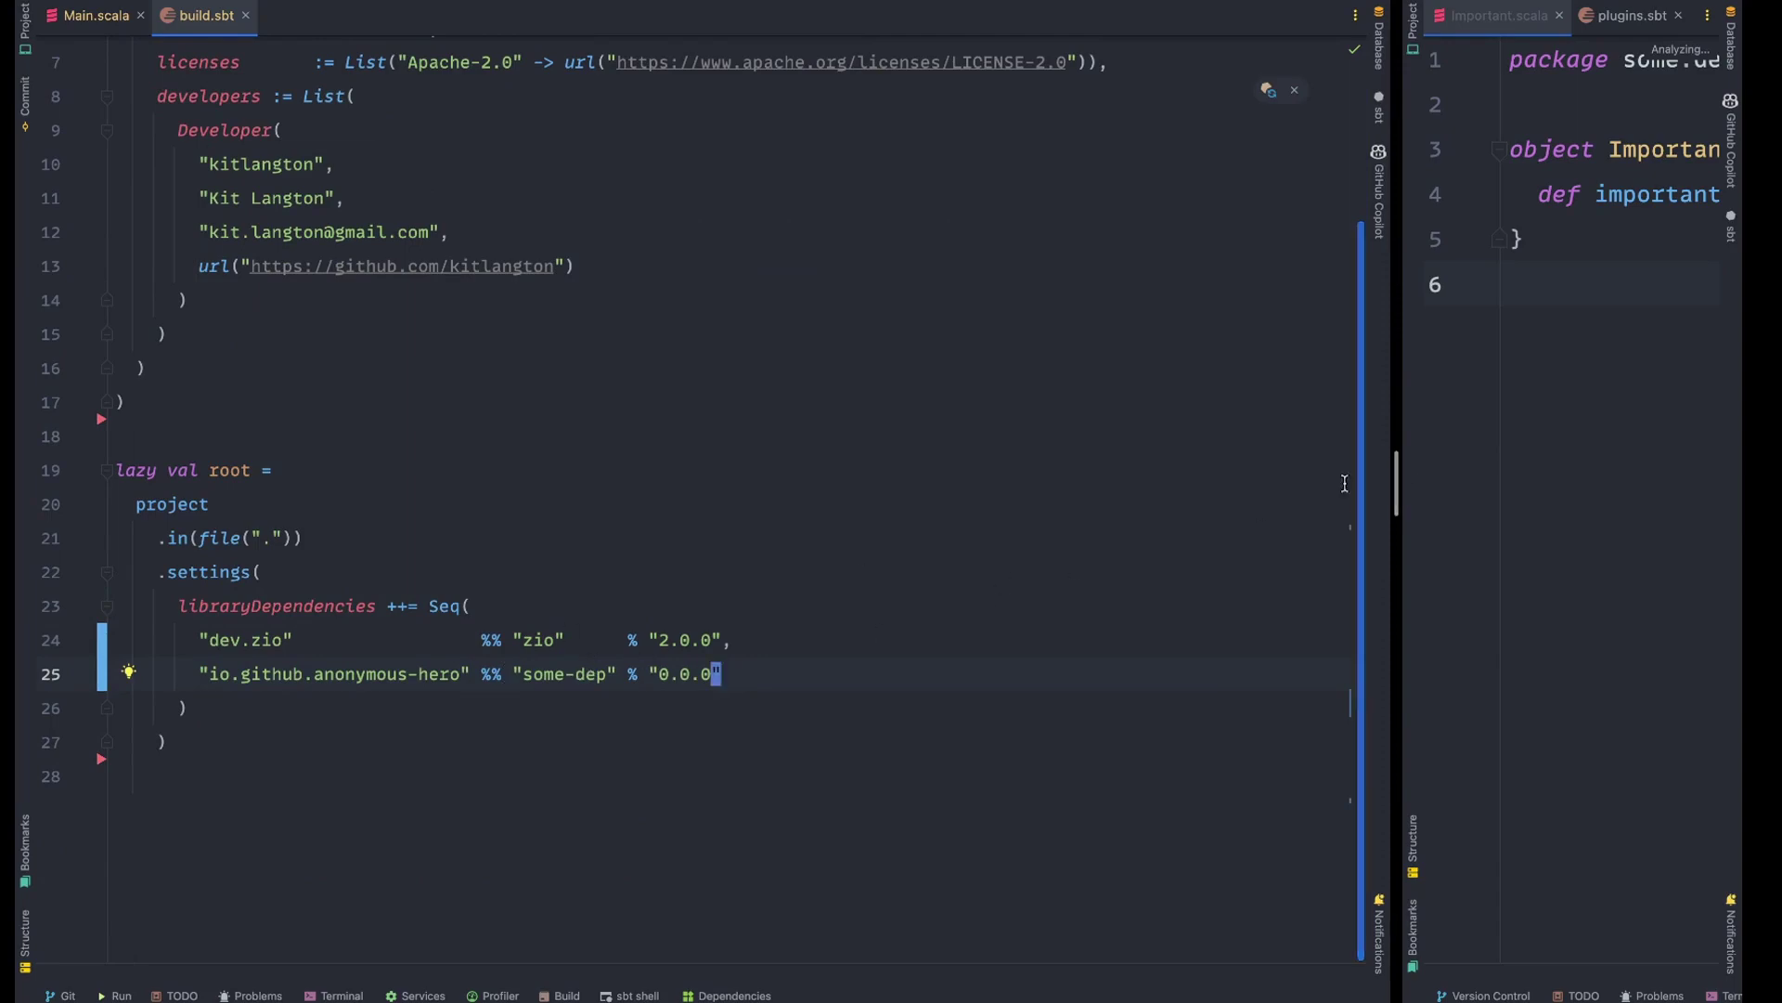
left_click_drag(1407, 481, 869, 513)
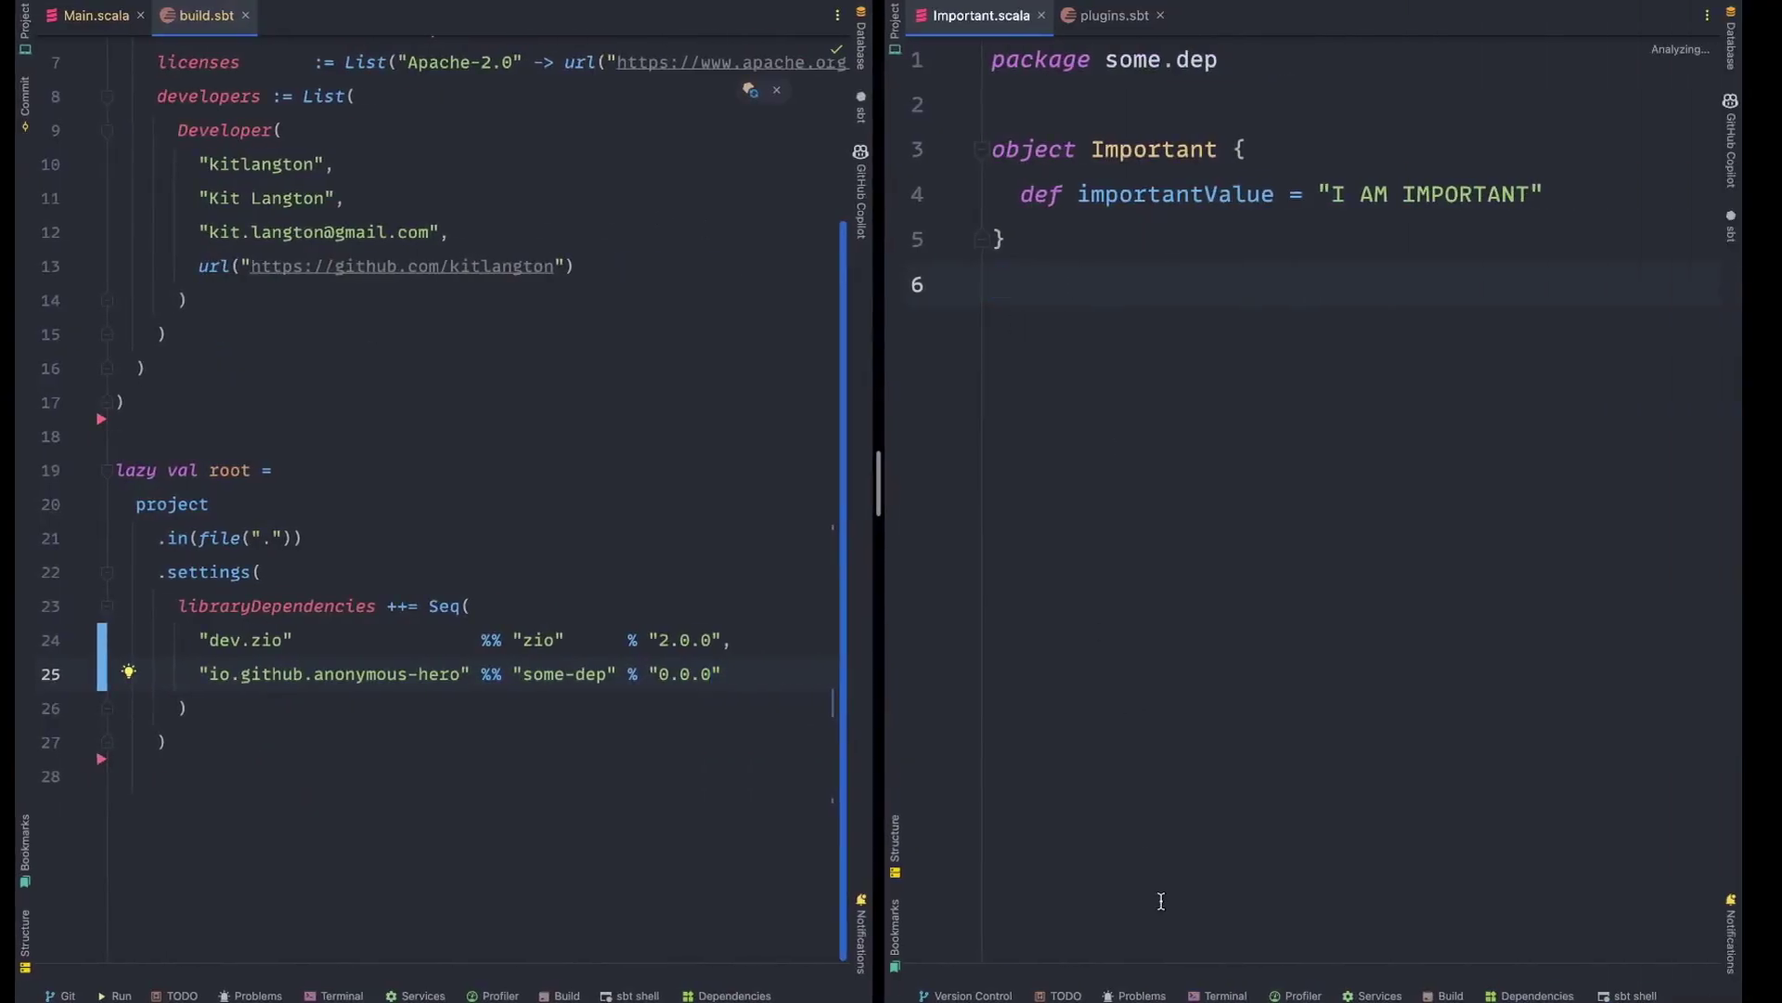
Run publishLocal for some-dep and paste the resulting SNAPSHOT version over 0.0.0 in build.sbt
left_click(1215, 992)
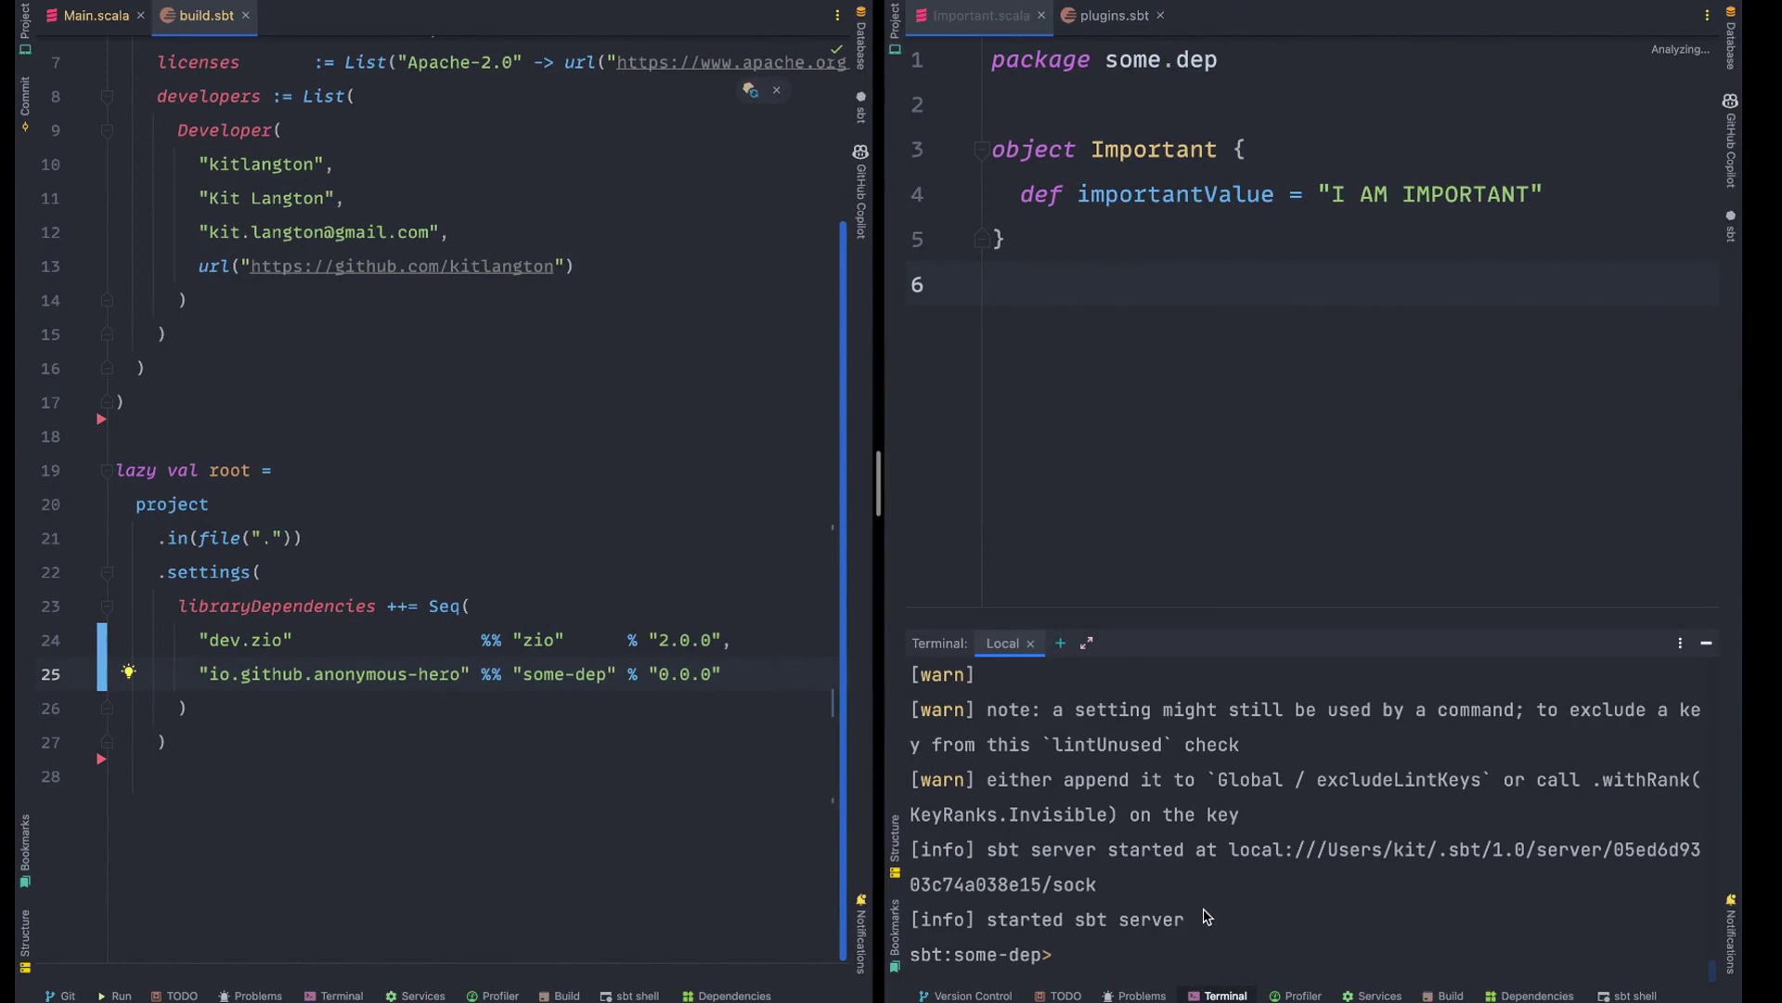
type("publishLocal")
key("Return")
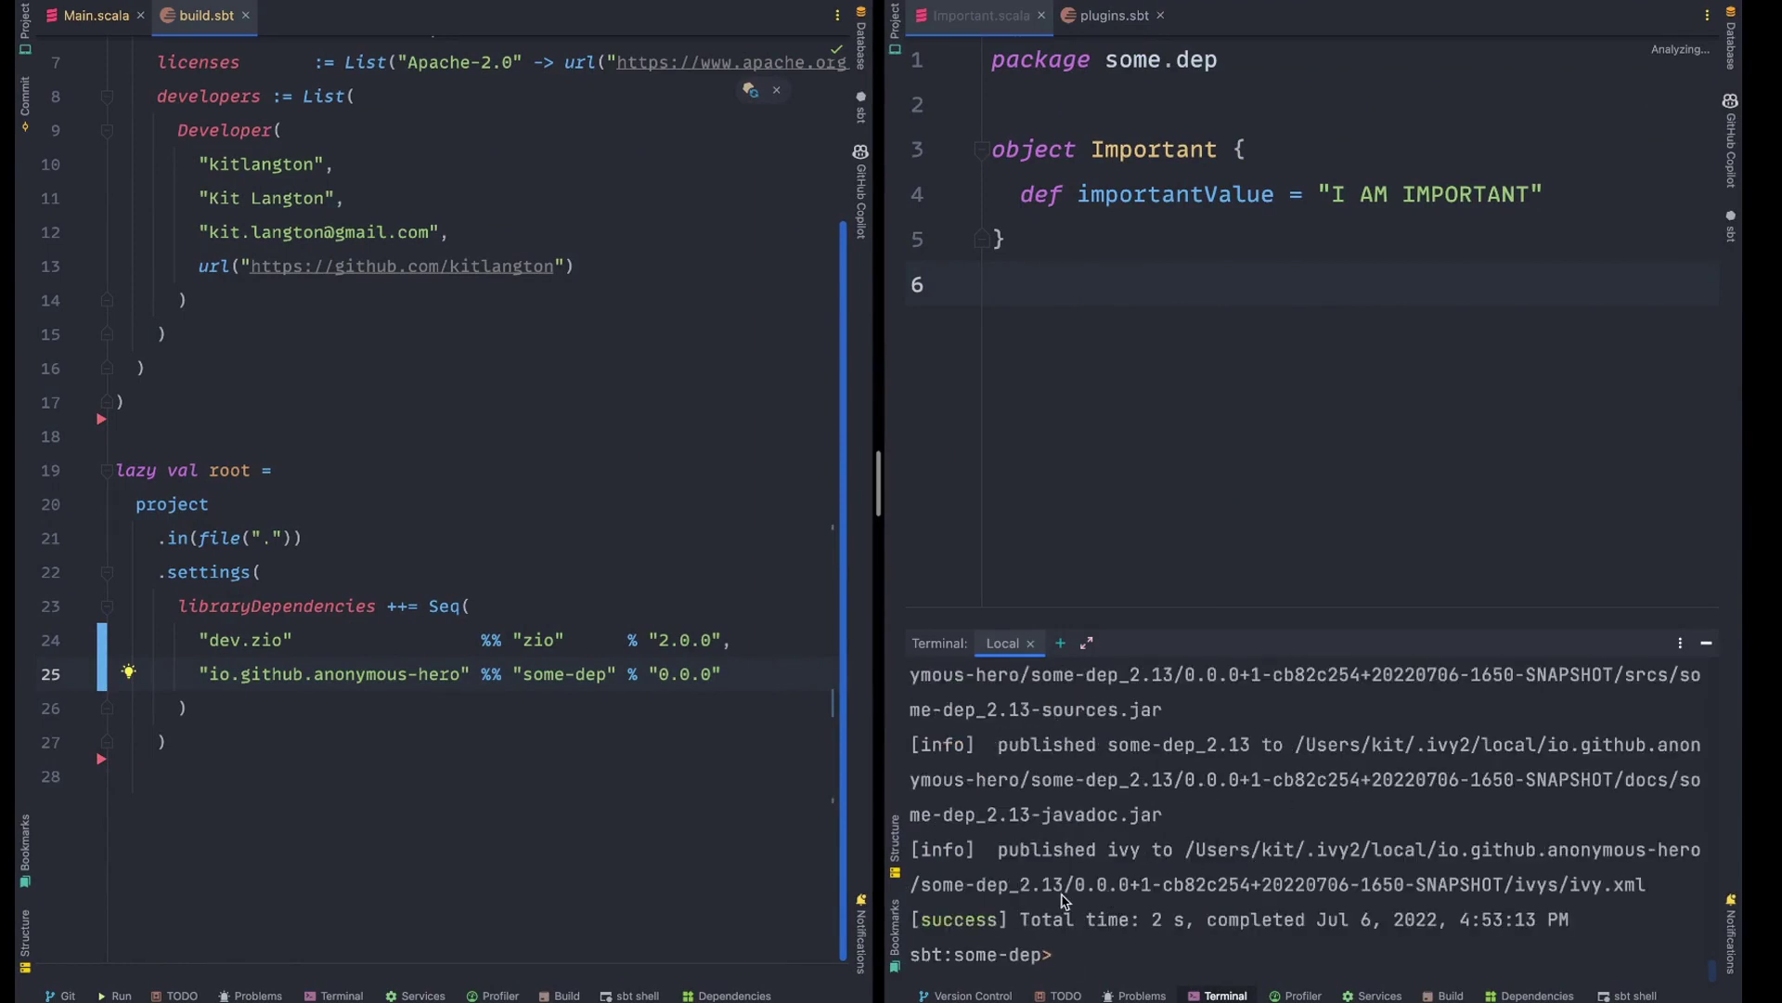
left_click_drag(1067, 886, 1508, 887)
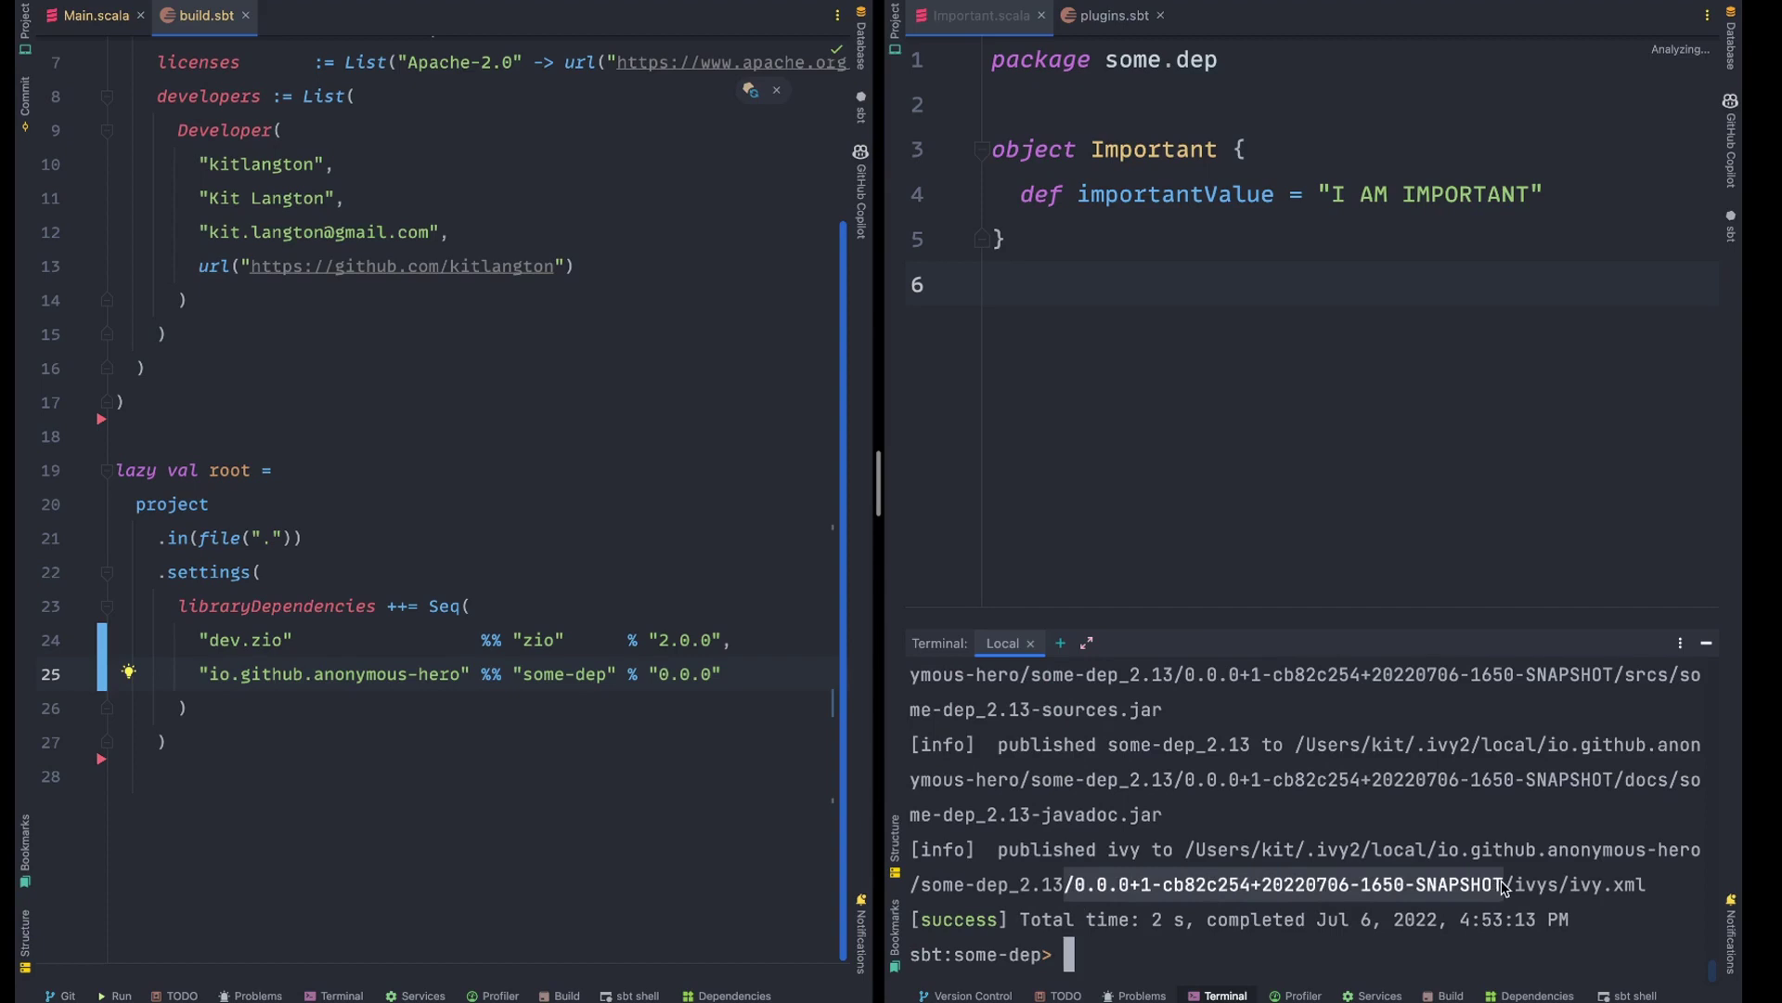
key("super+c")
double_click(685, 674)
key("super+v")
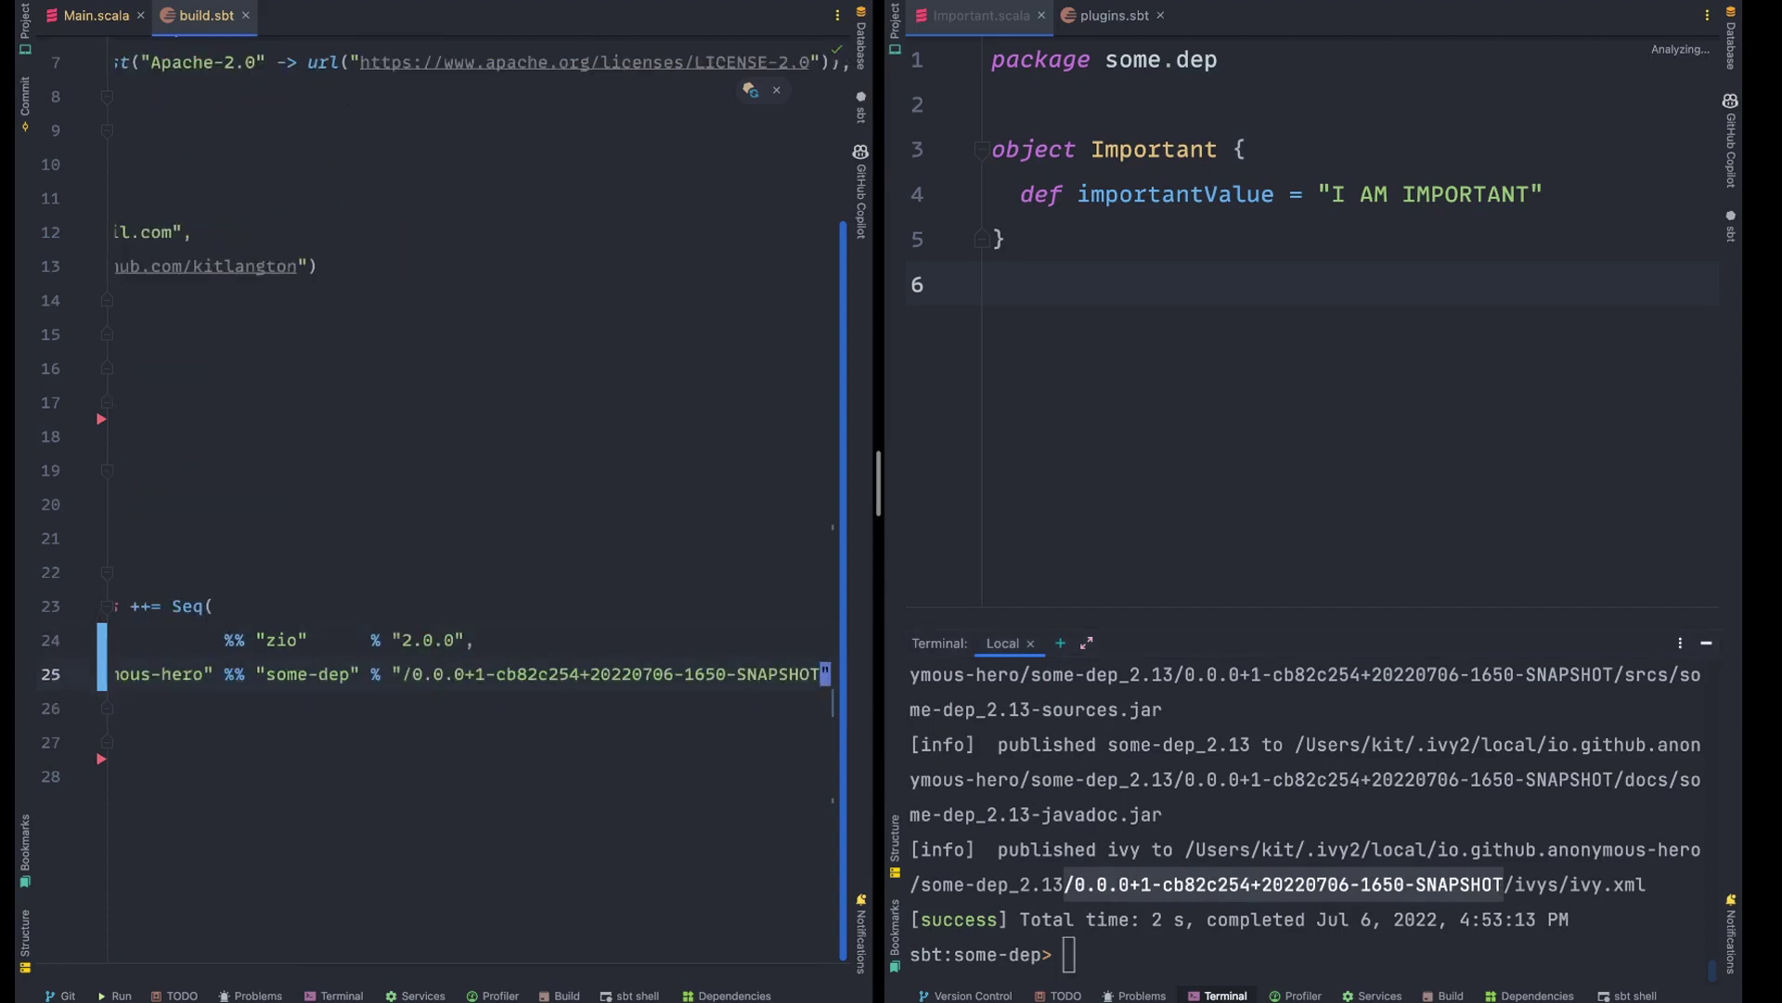
Run Main printing 'I AM IMPORTANT' and append '!!!' to importantValue in Important.scala
left_click(97, 14)
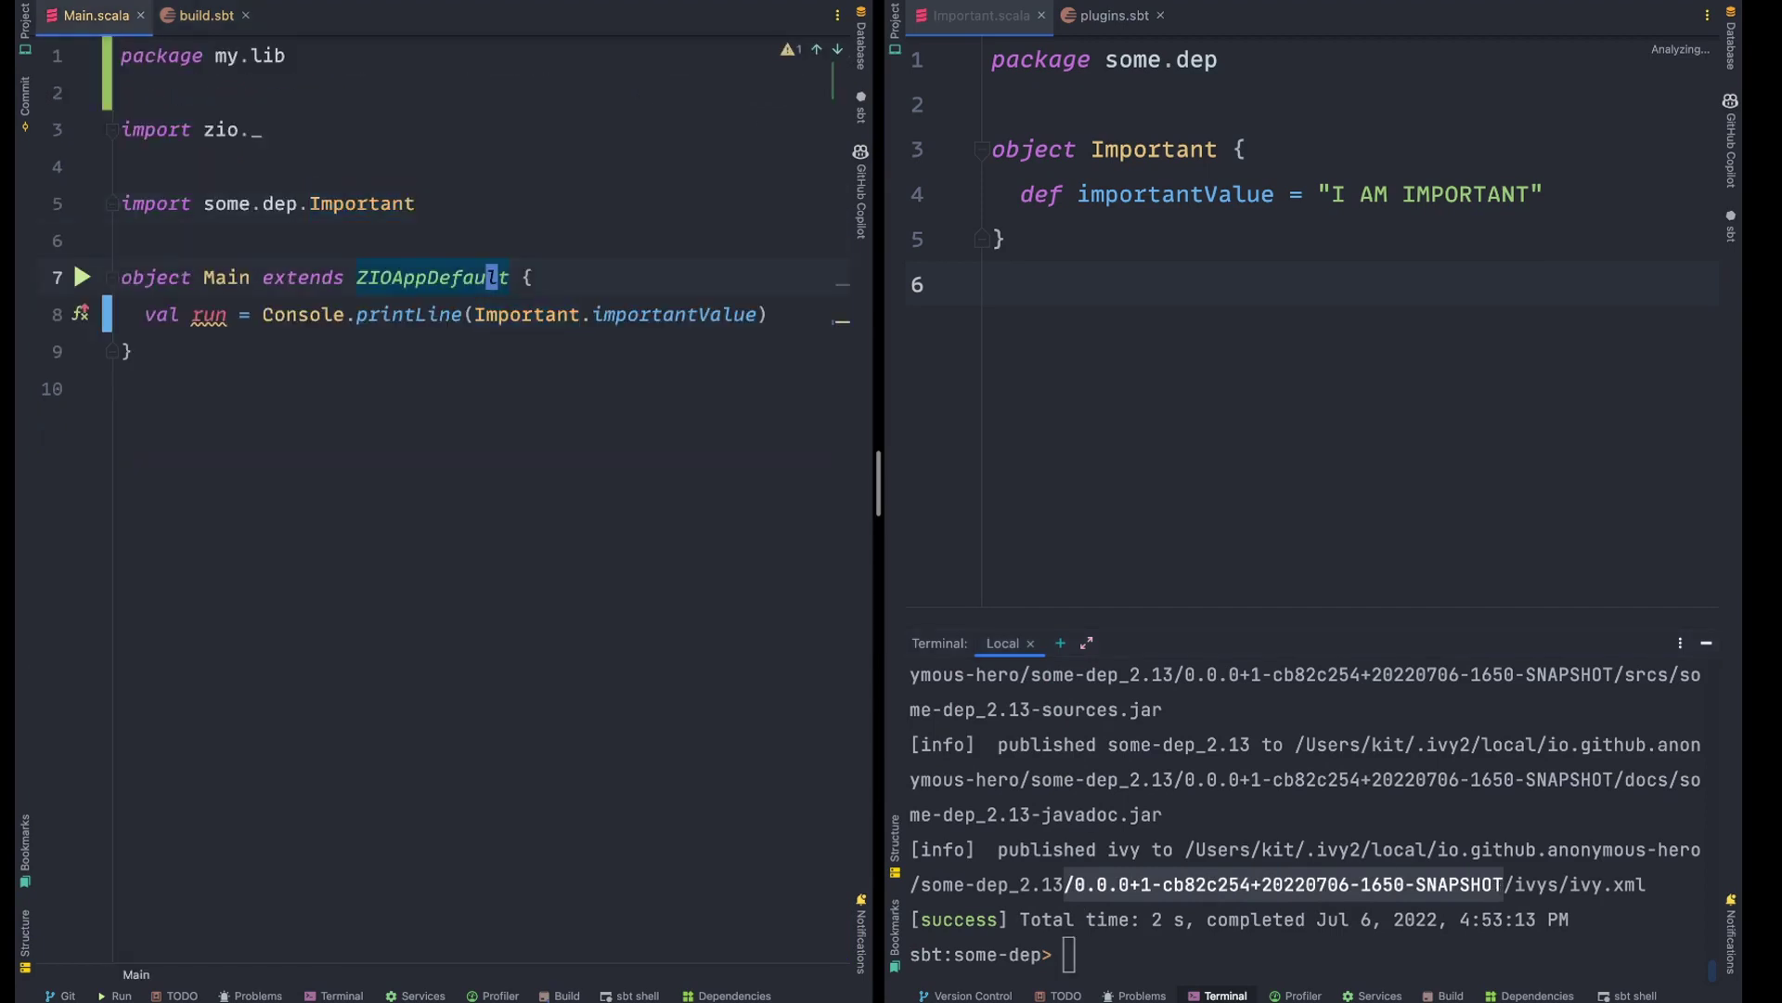
key("ctrl+r")
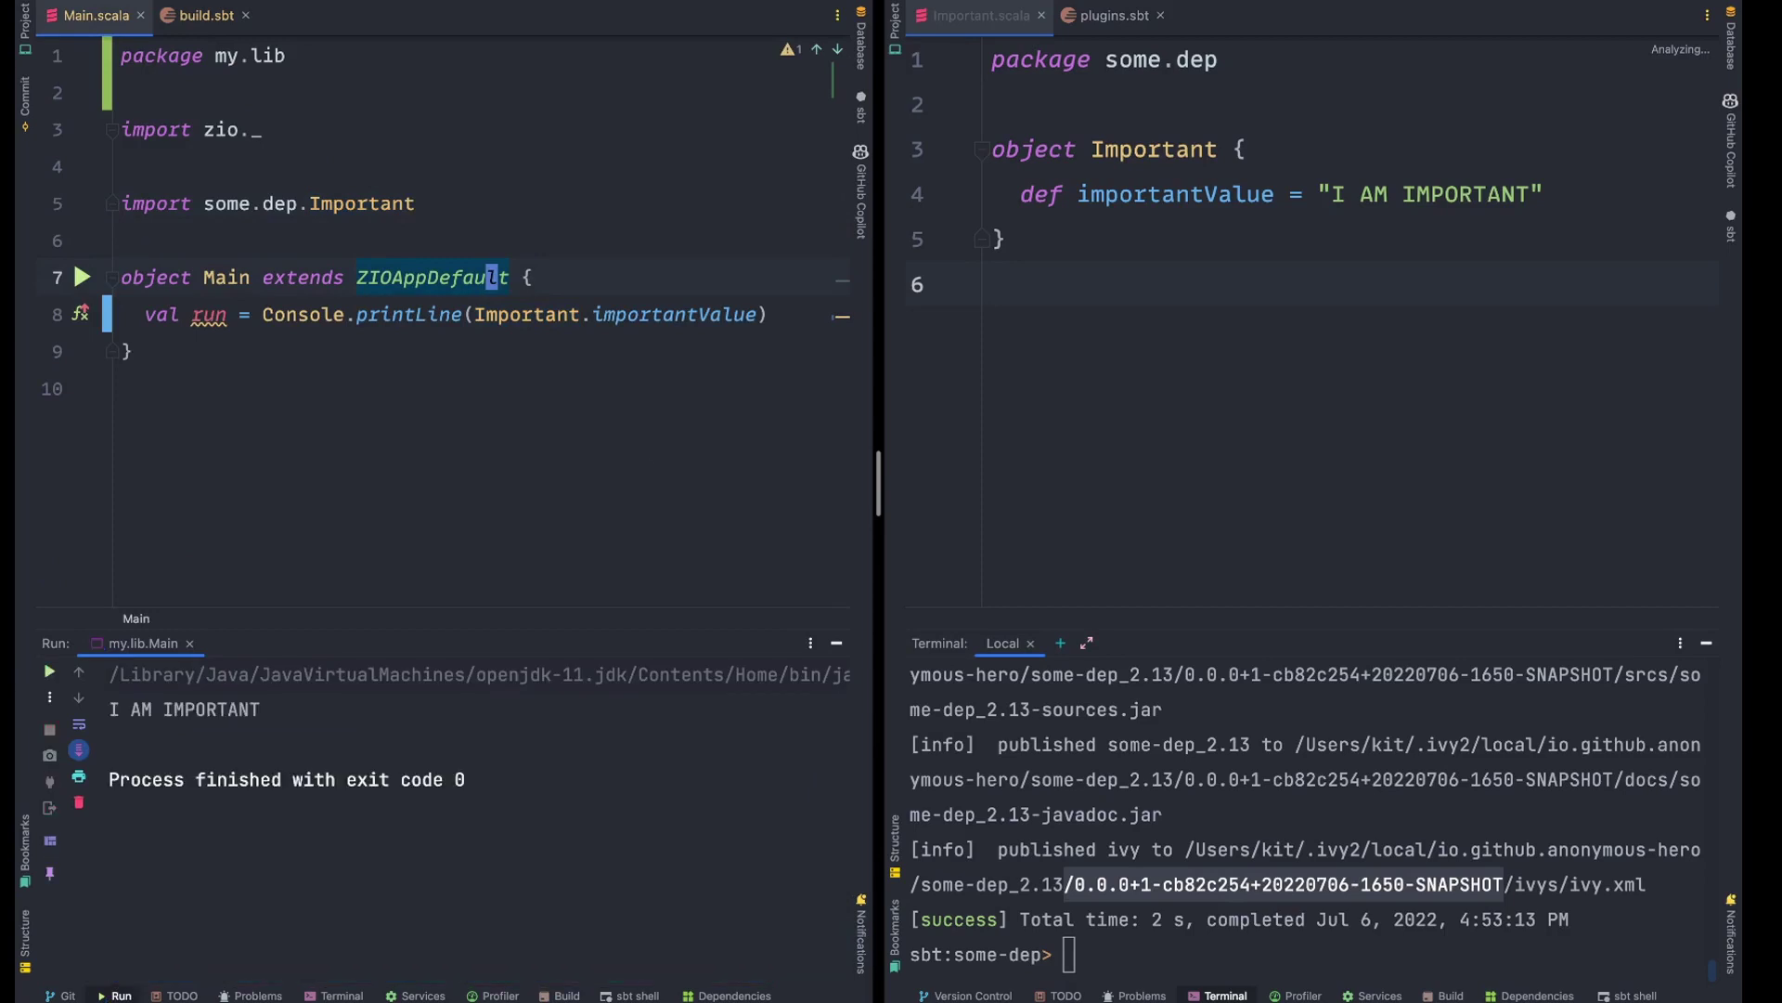
left_click(625, 288)
left_click(1220, 149)
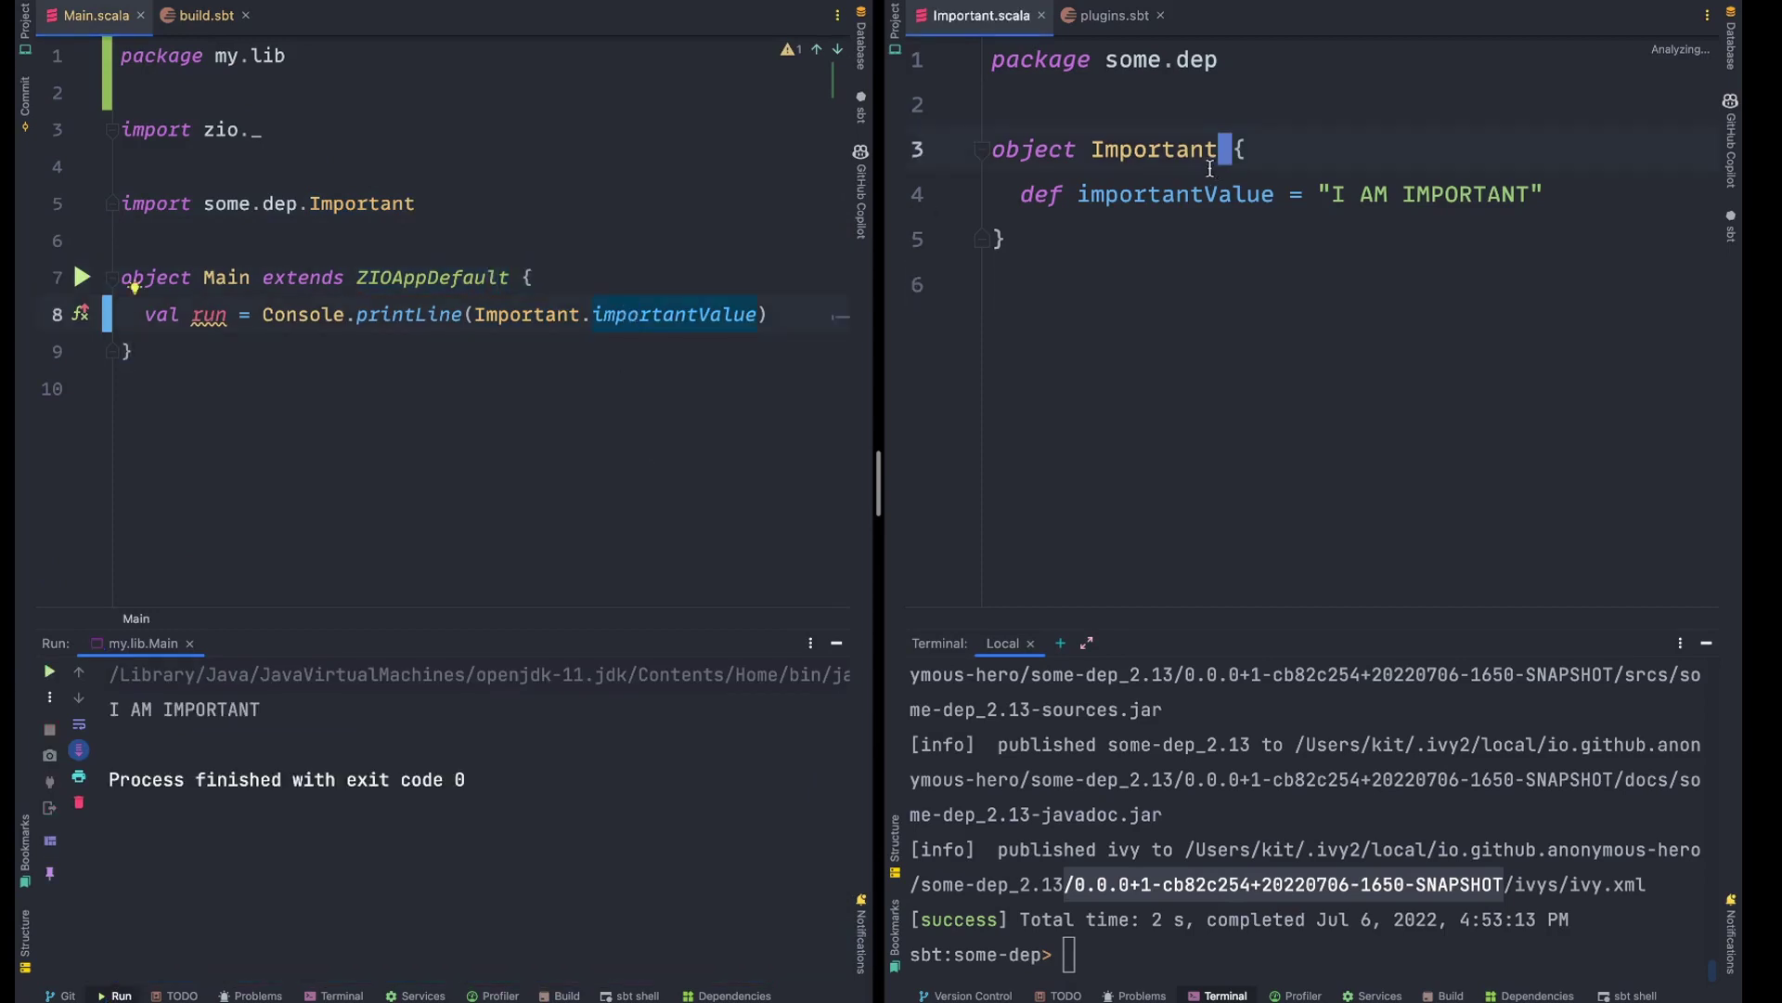
left_click(1533, 195)
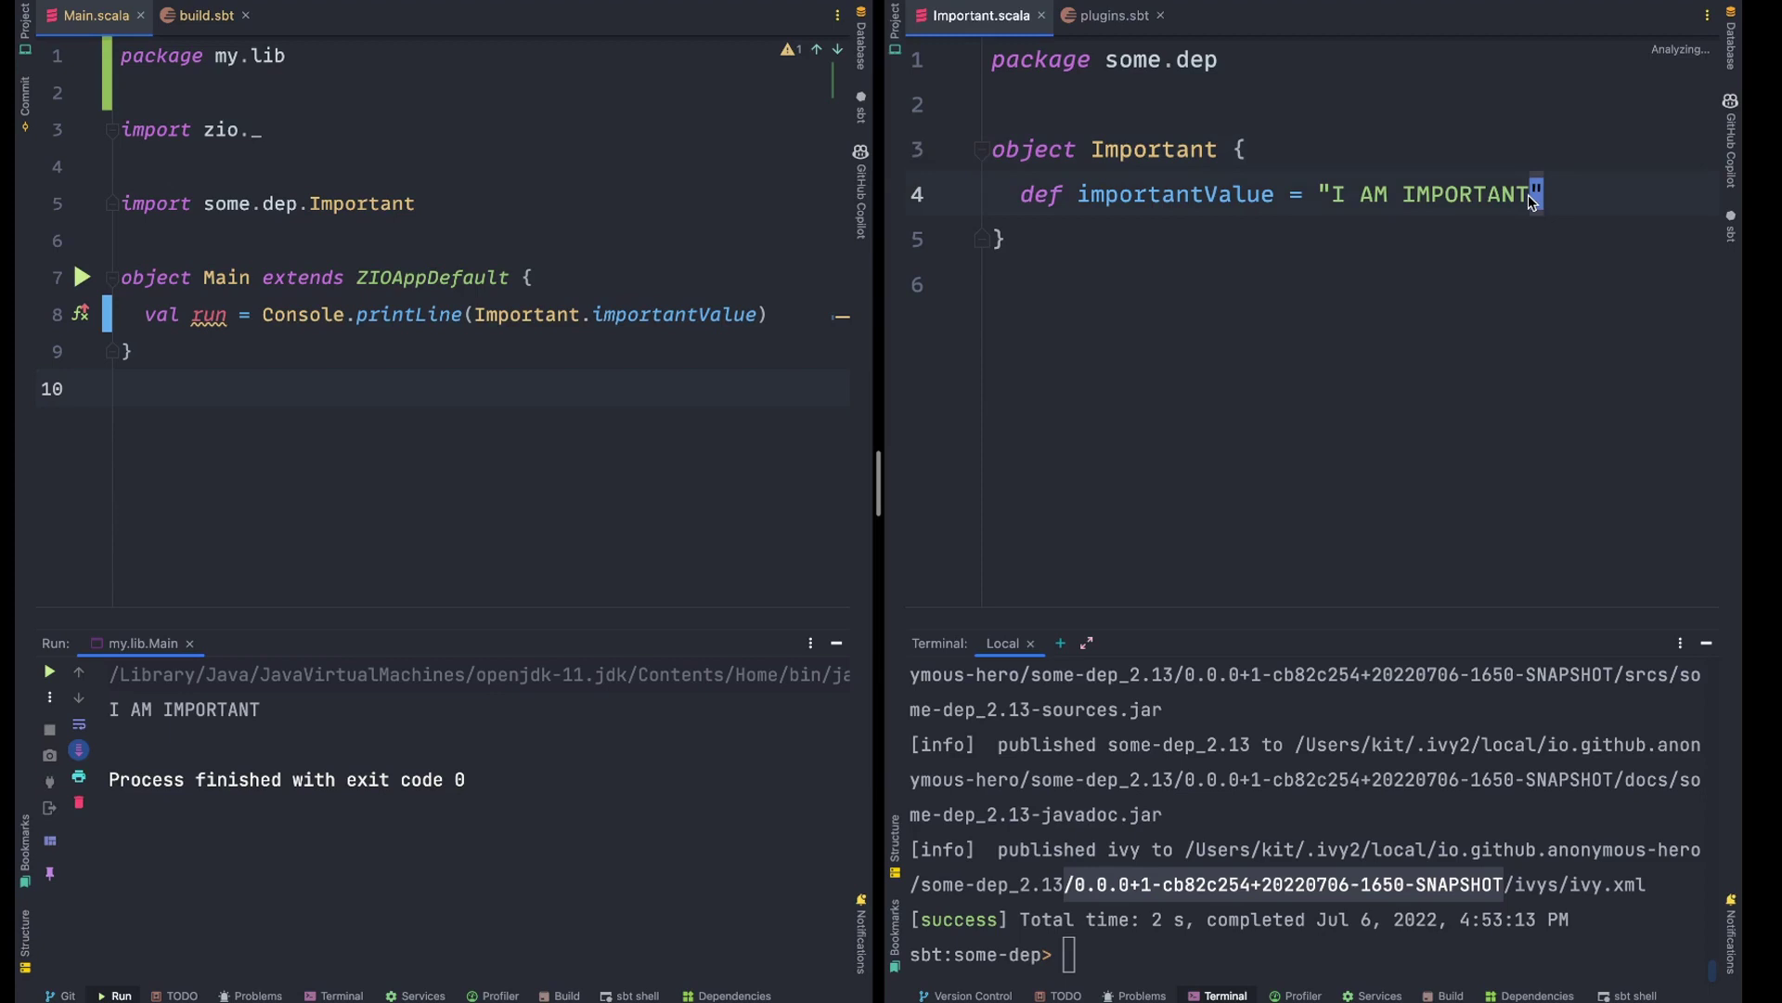
type("!!!")
left_click(123, 203)
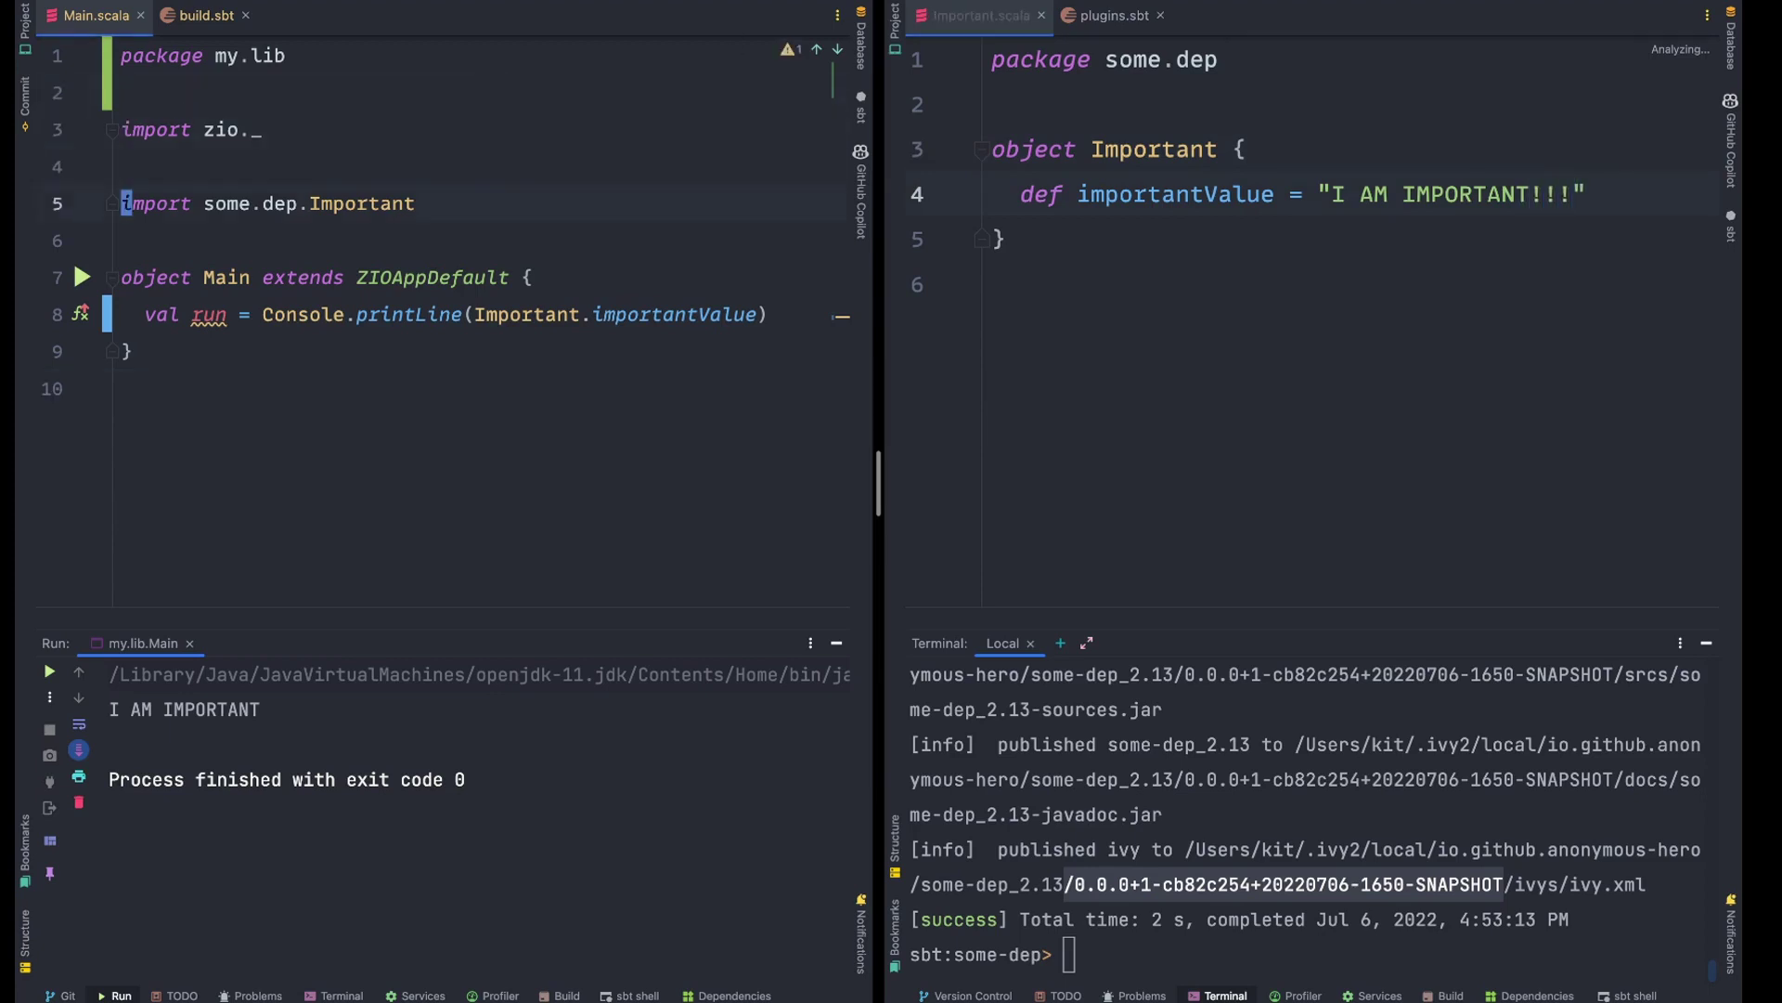
key("Down")
Republish some-dep locally by rerunning the previous publishLocal command
left_click(1123, 742)
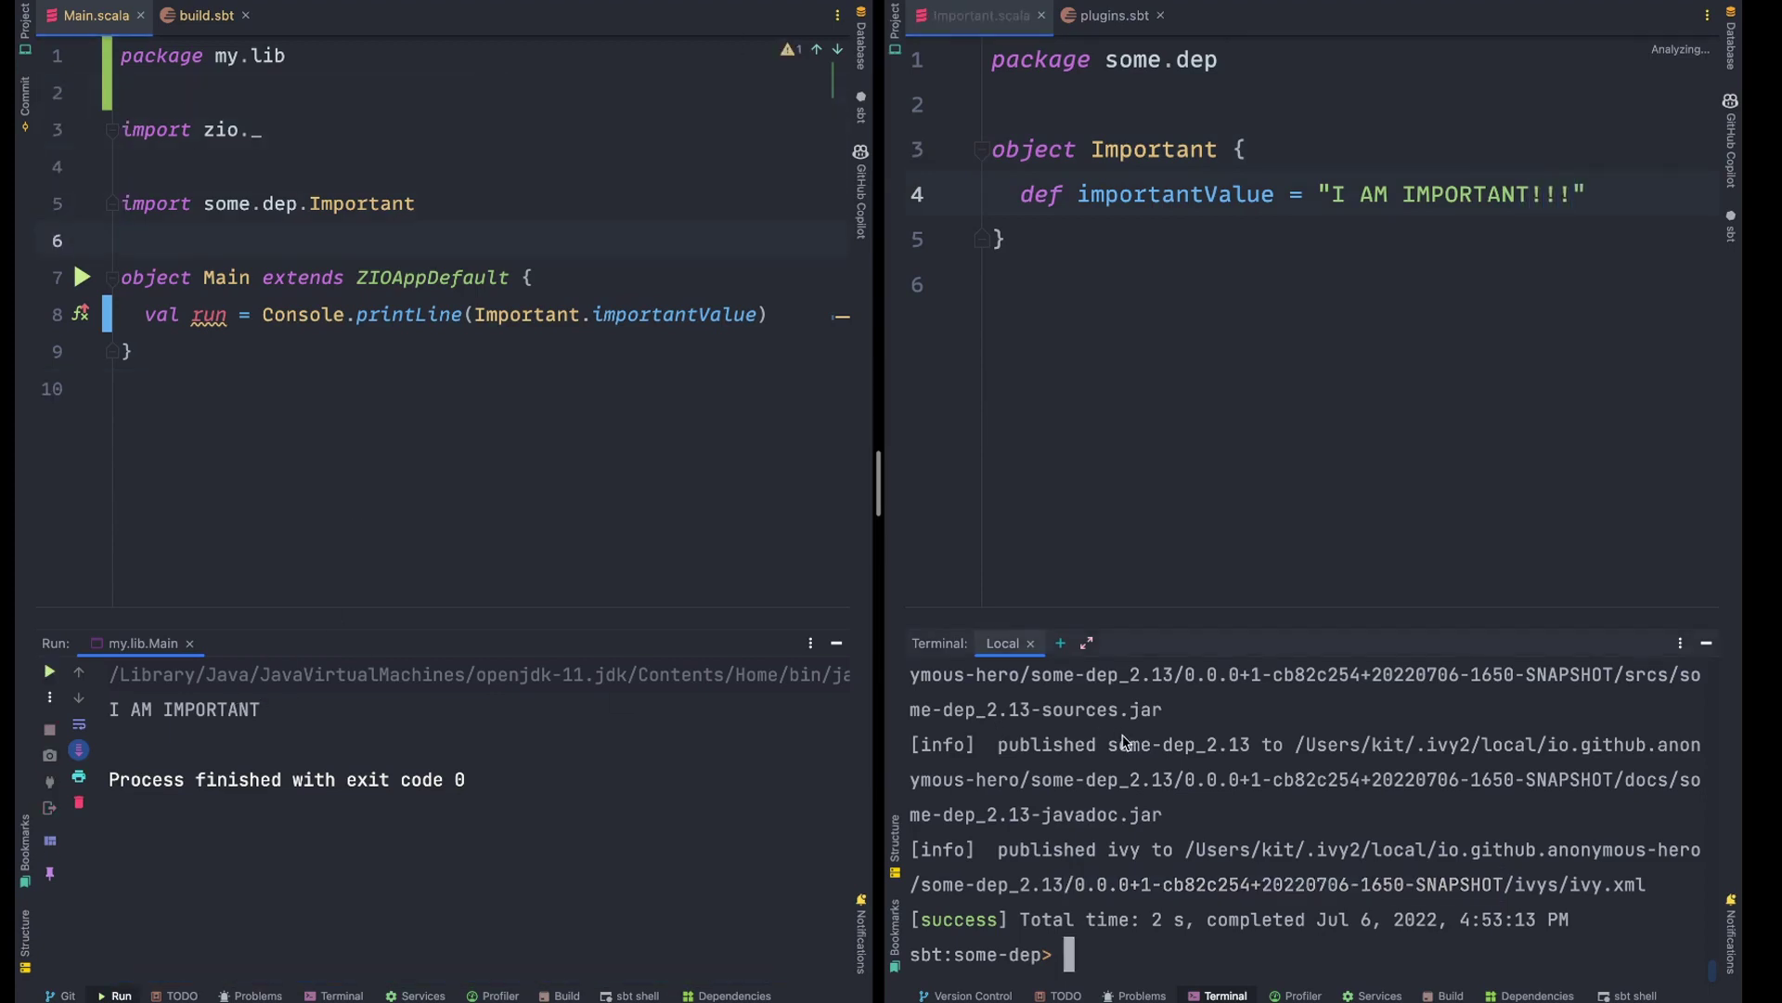
key("Up")
key("Return")
Rerun Main to print 'I AM IMPORTANT!!!' and paste the newer snapshot version into build.sbt
left_click_drag(1508, 850, 1085, 852)
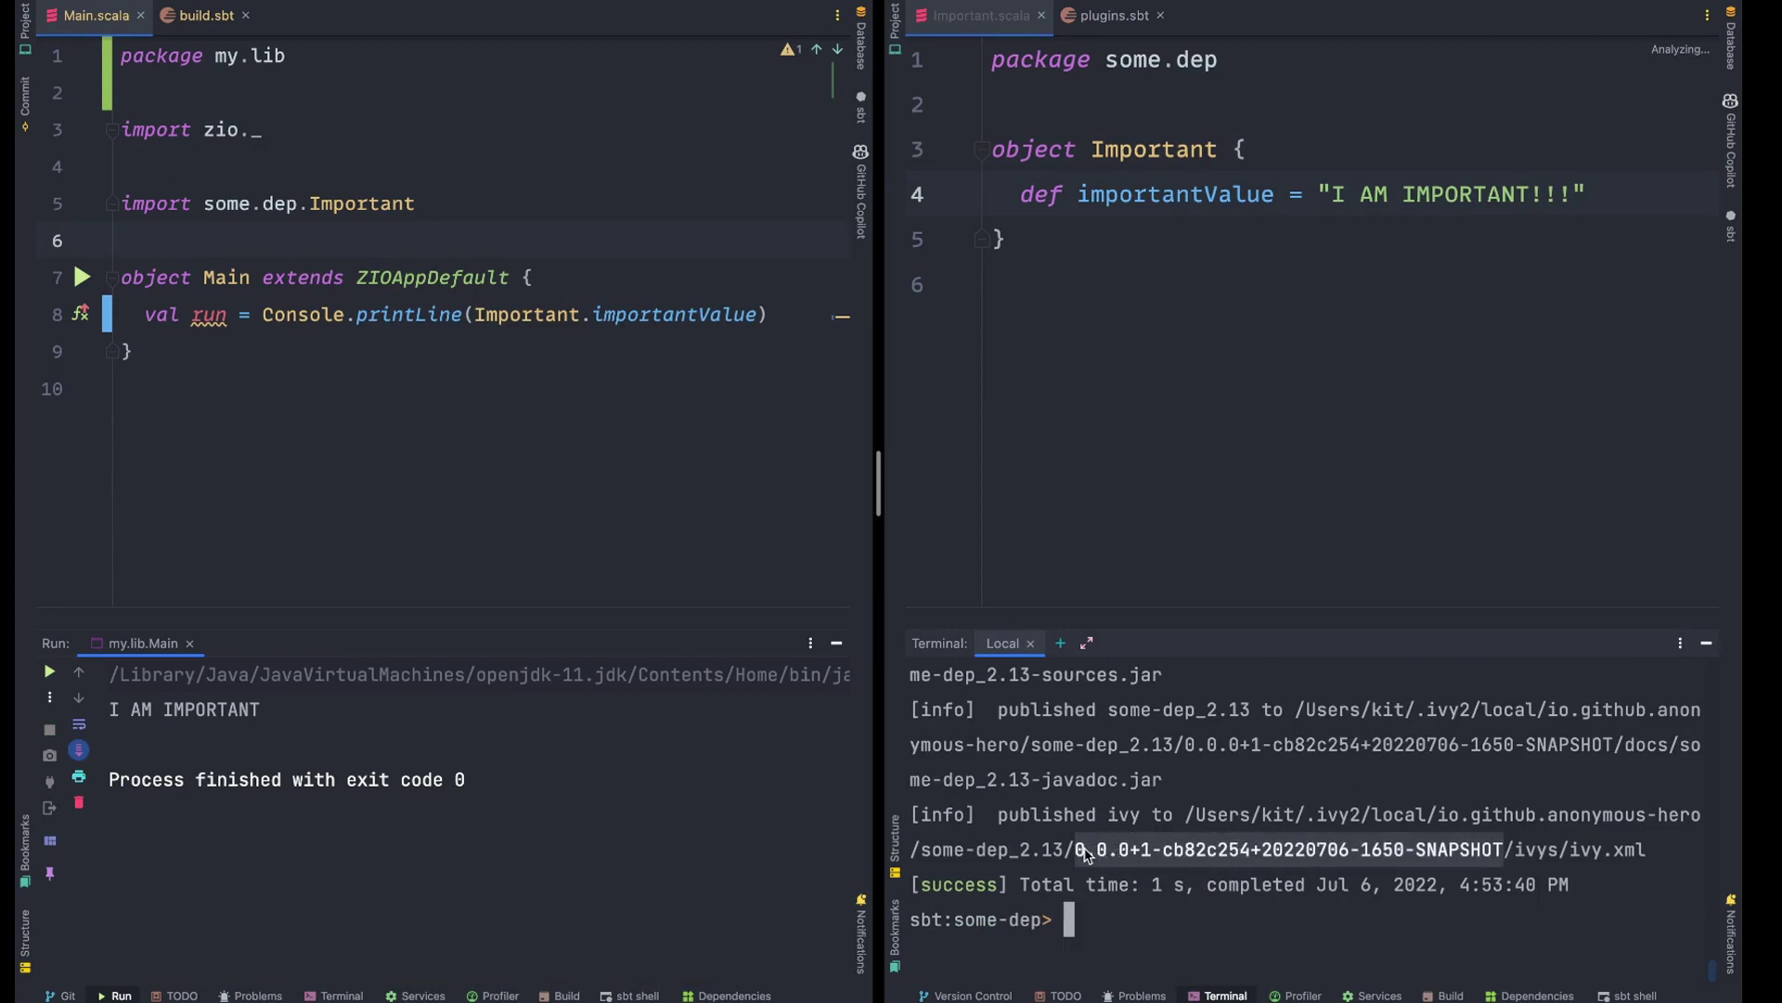
left_click(251, 388)
key("ctrl+r")
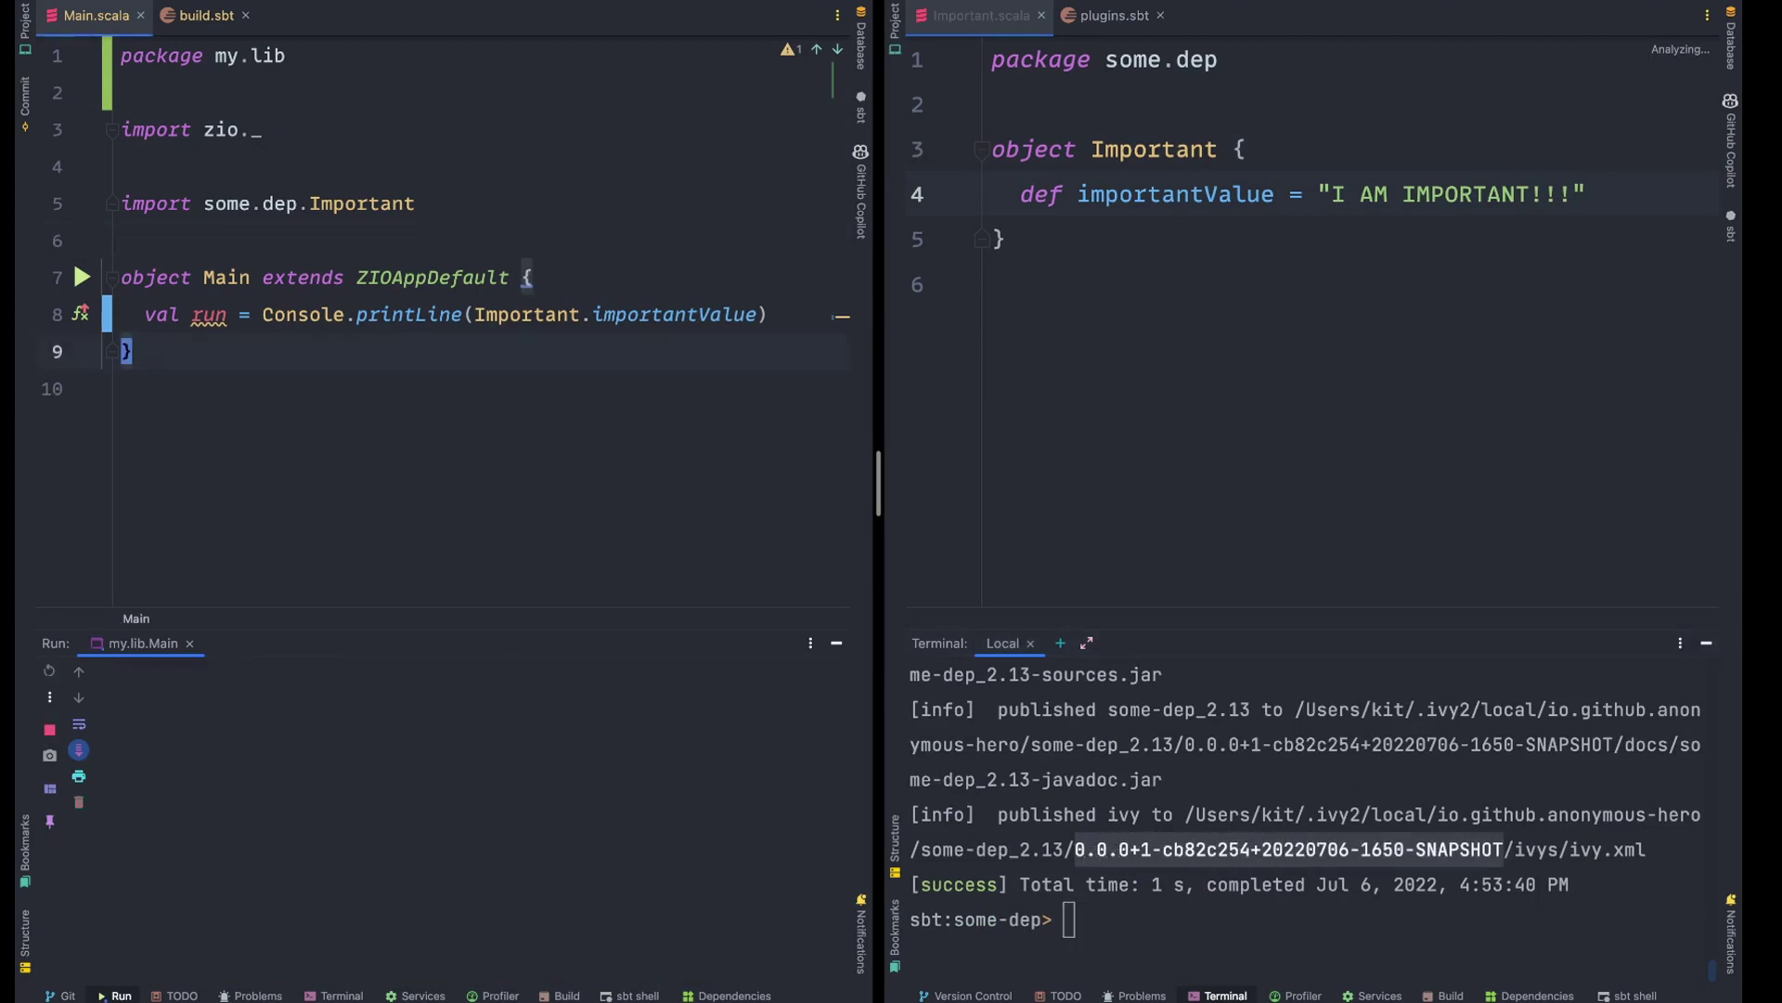
left_click(195, 17)
scroll(418, 348, "down", 5)
key("ctrl+v")
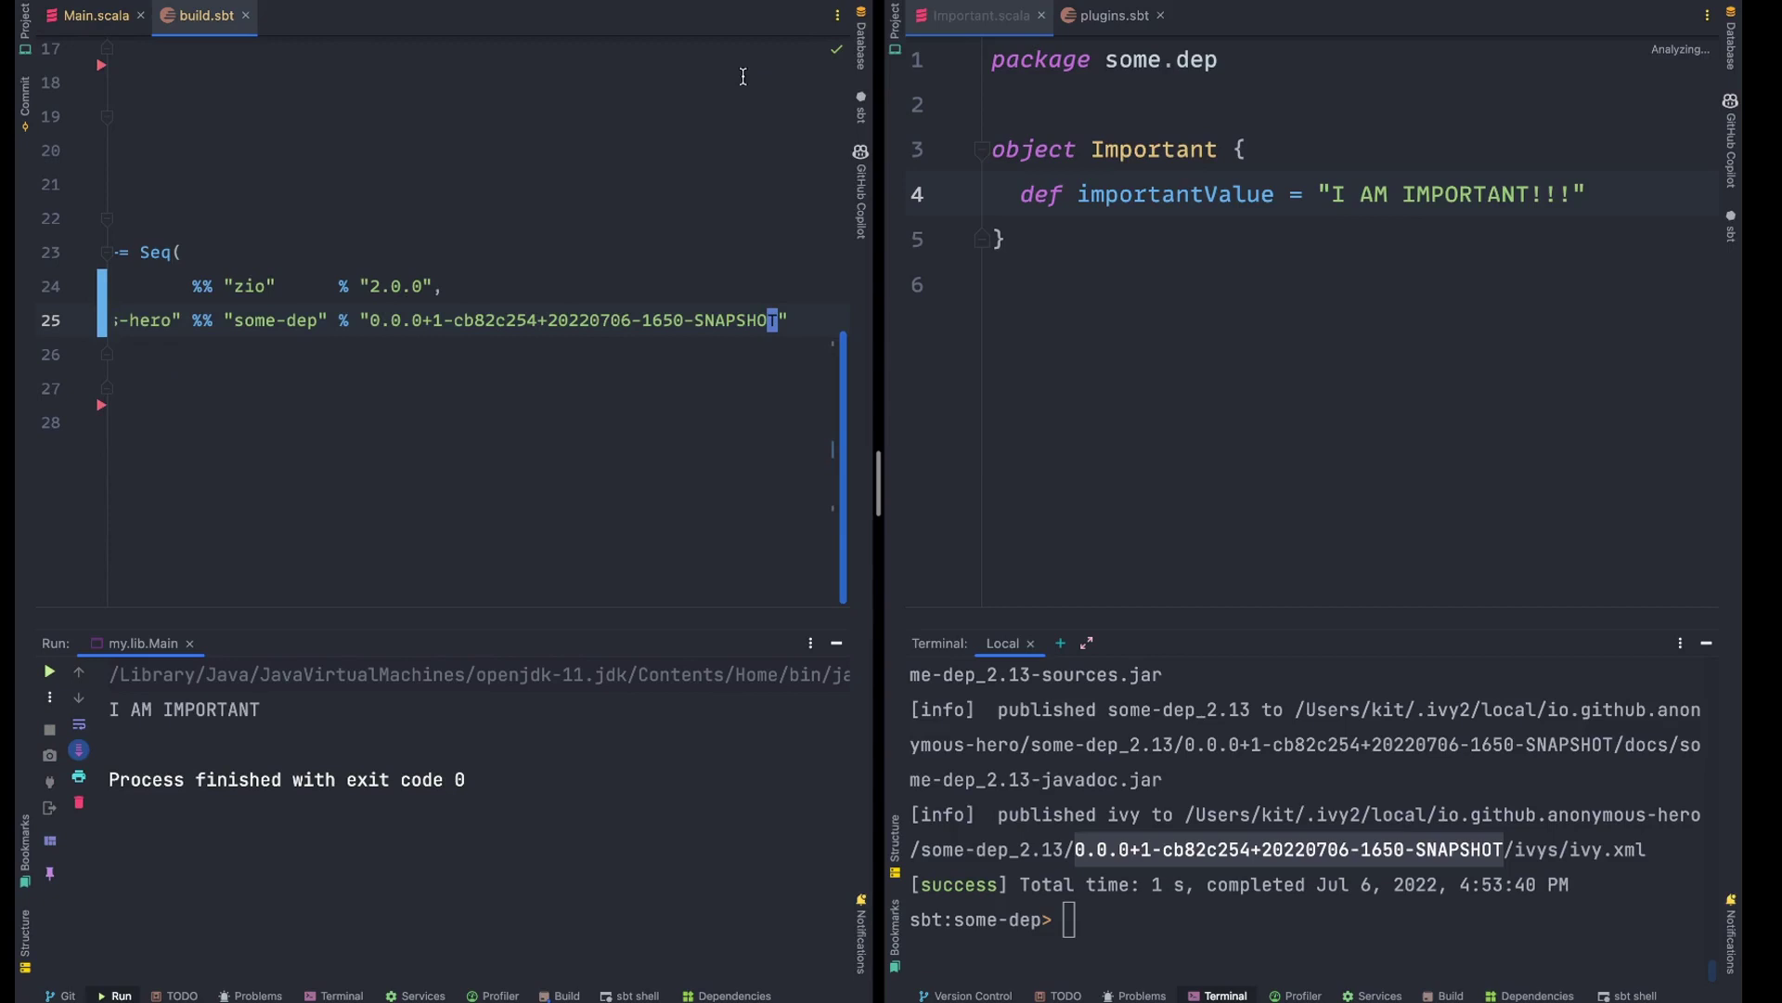
key("ctrl+Tab")
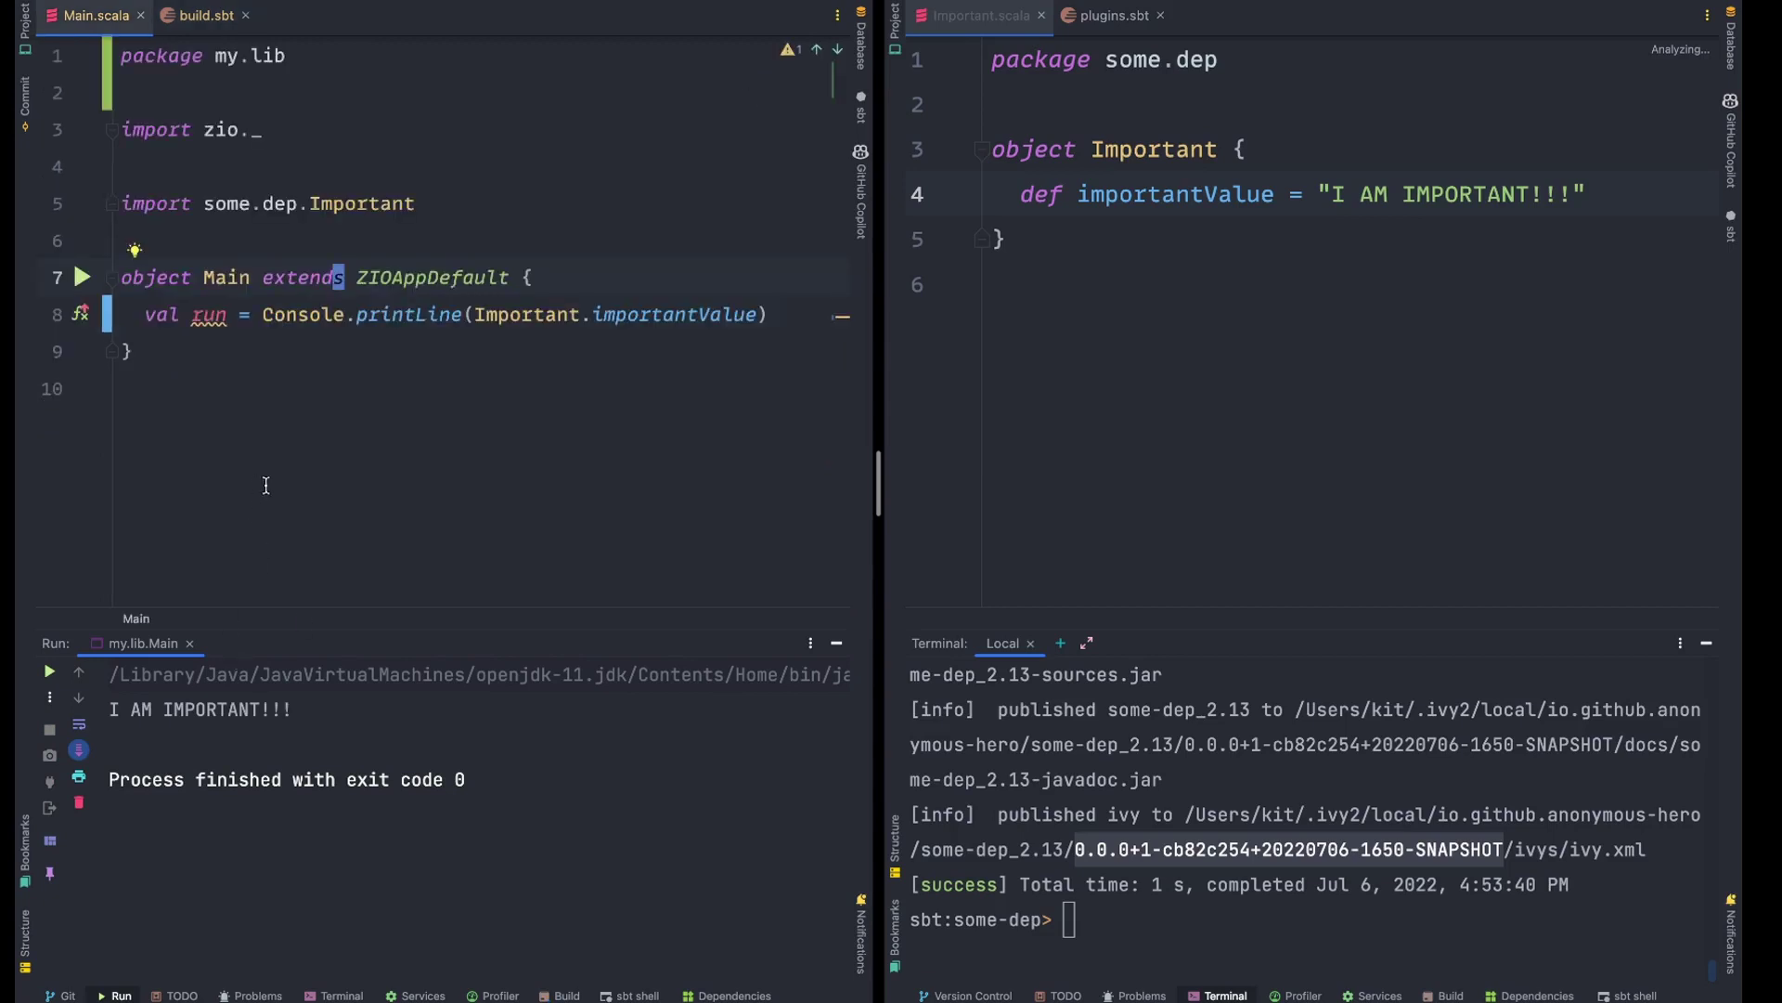
Look over the Important source and the tweet in the browser, then return to the IDE
left_click(1544, 193)
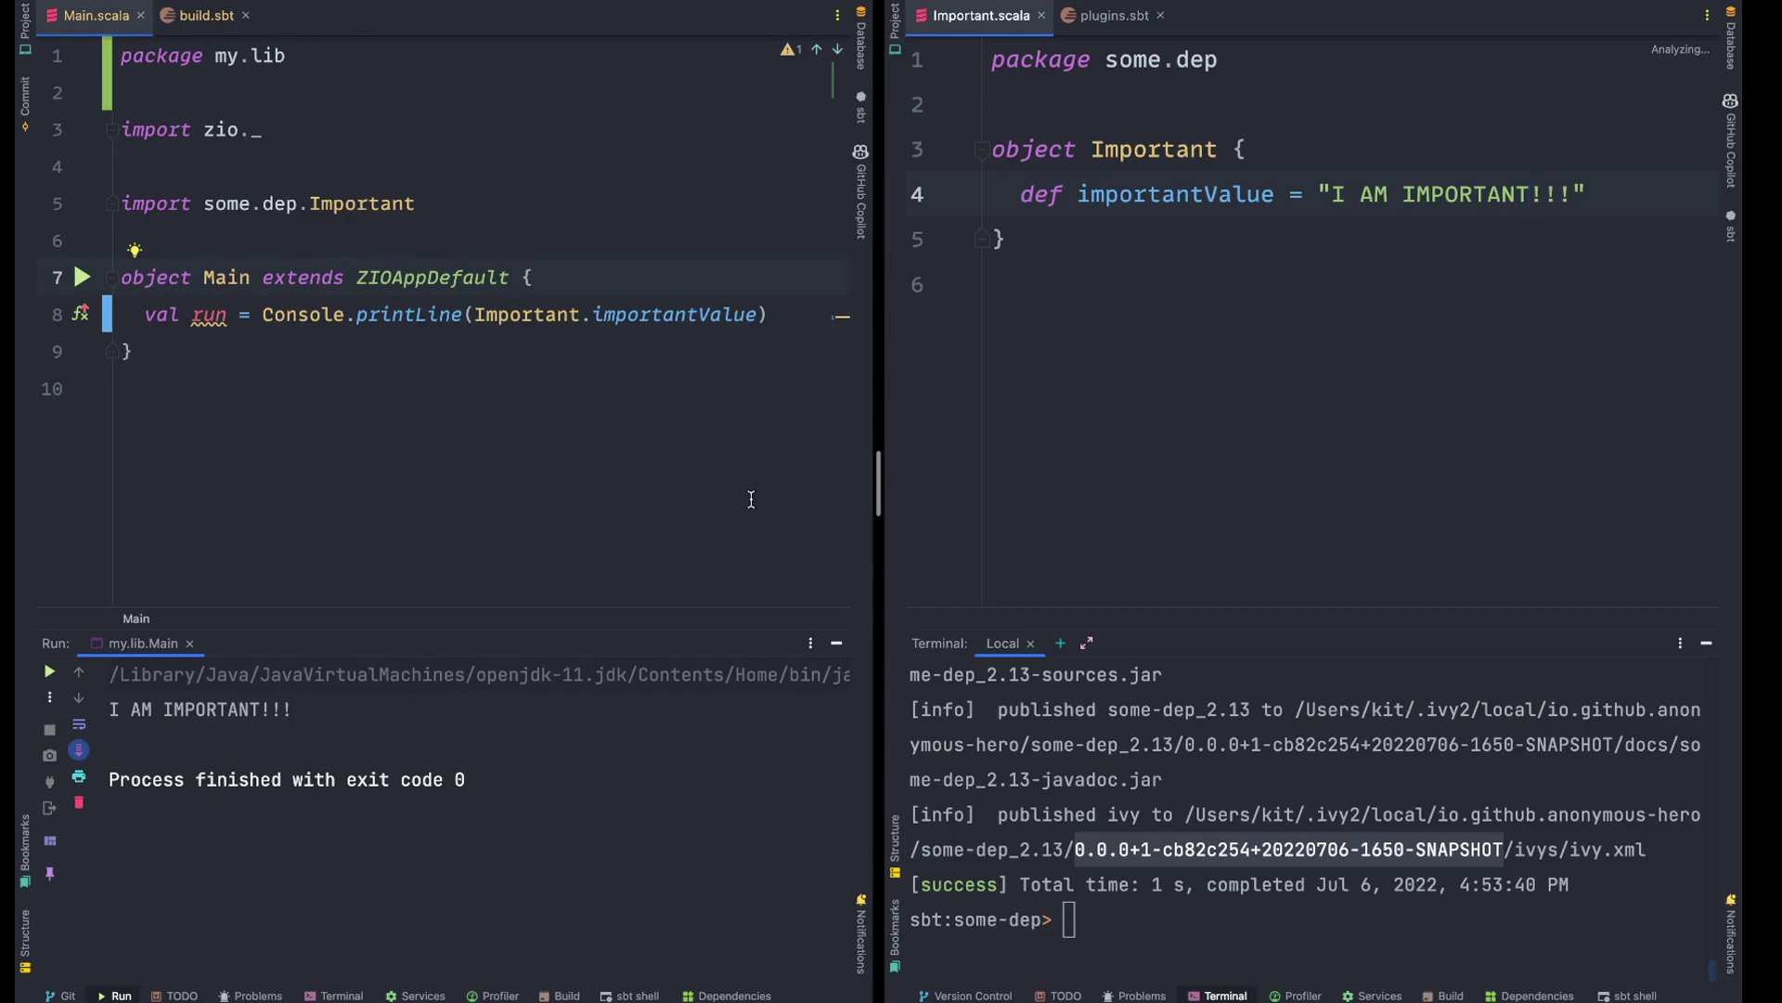
left_click(319, 276)
key("super+Tab")
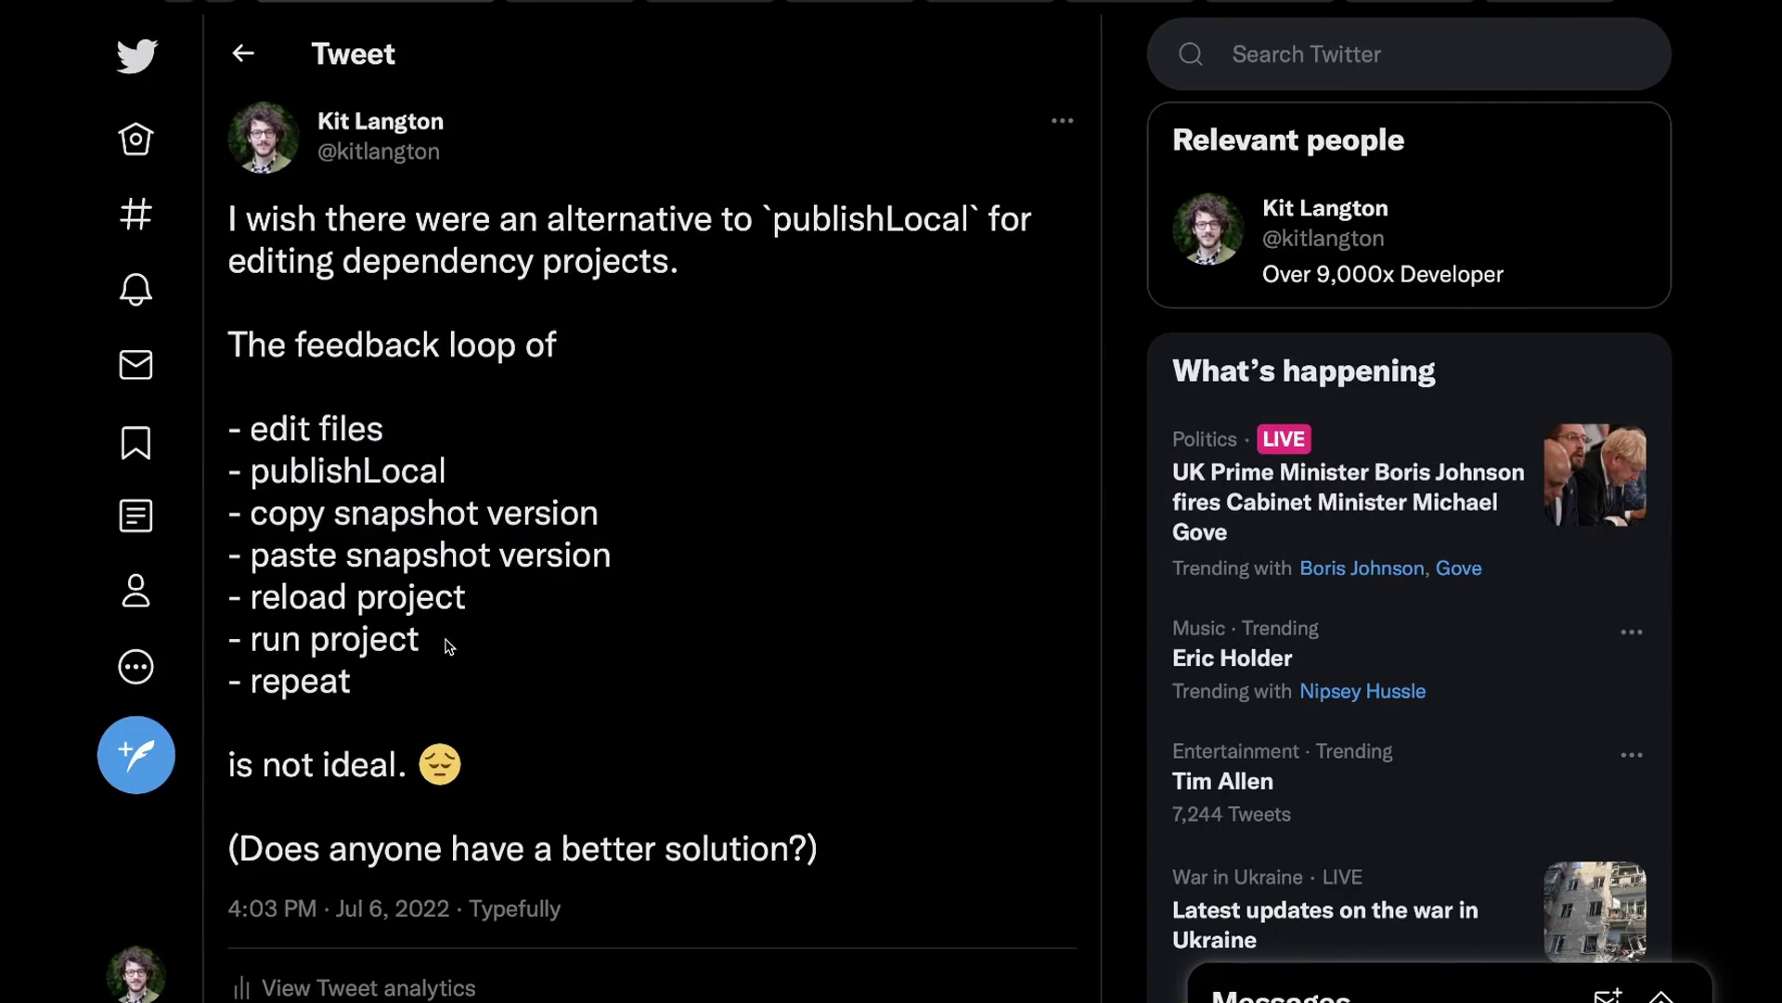
key("super+Tab")
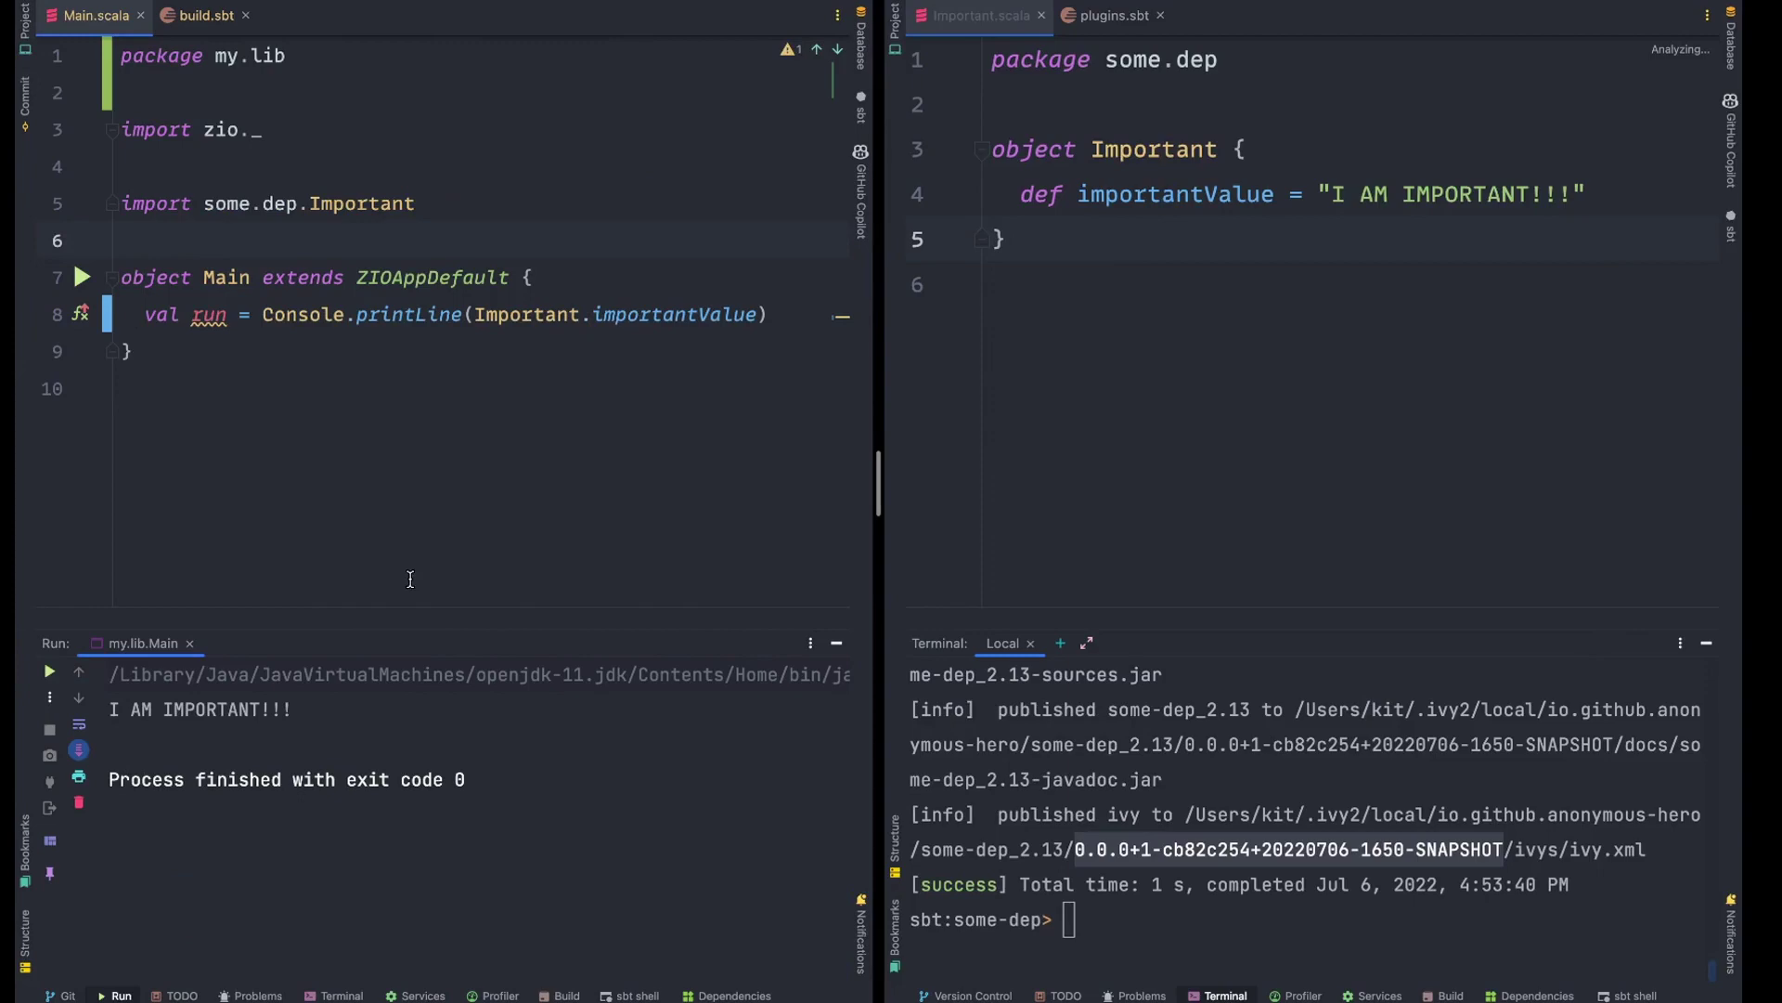
Show build.sbt, then select the some-dep folder in the local-deps Finder window
left_click(199, 19)
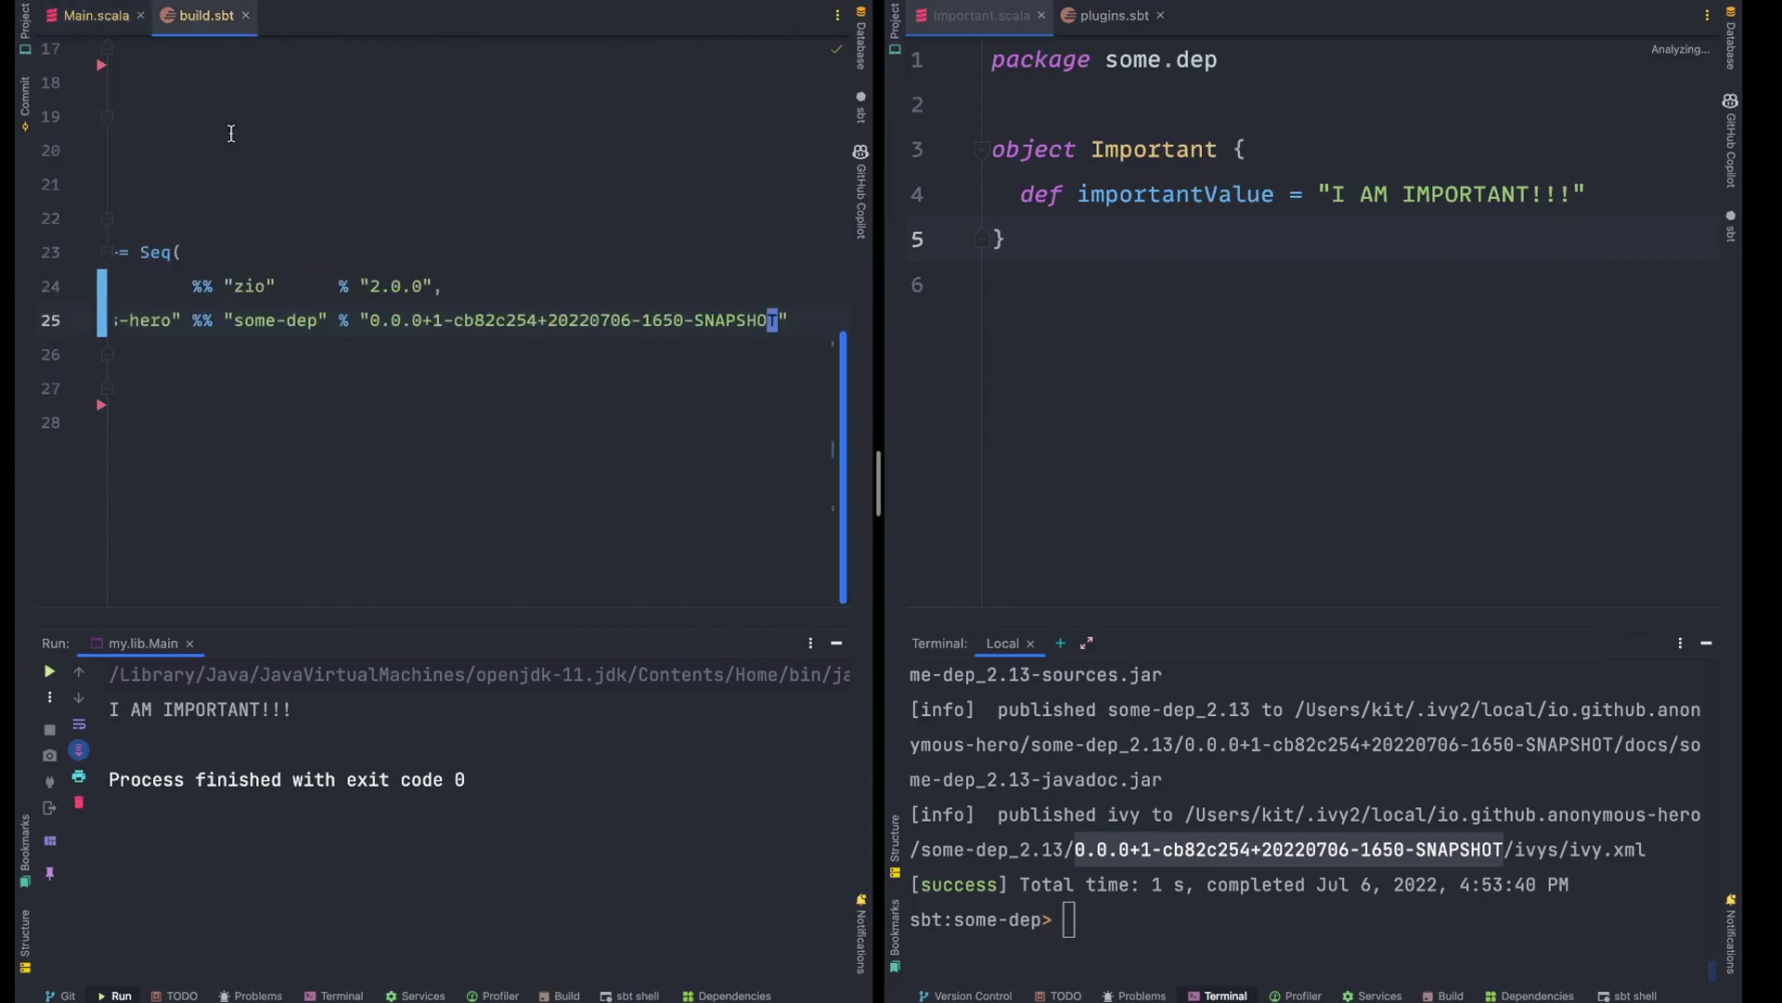
scroll(231, 135, "down", 5)
key("super+Tab")
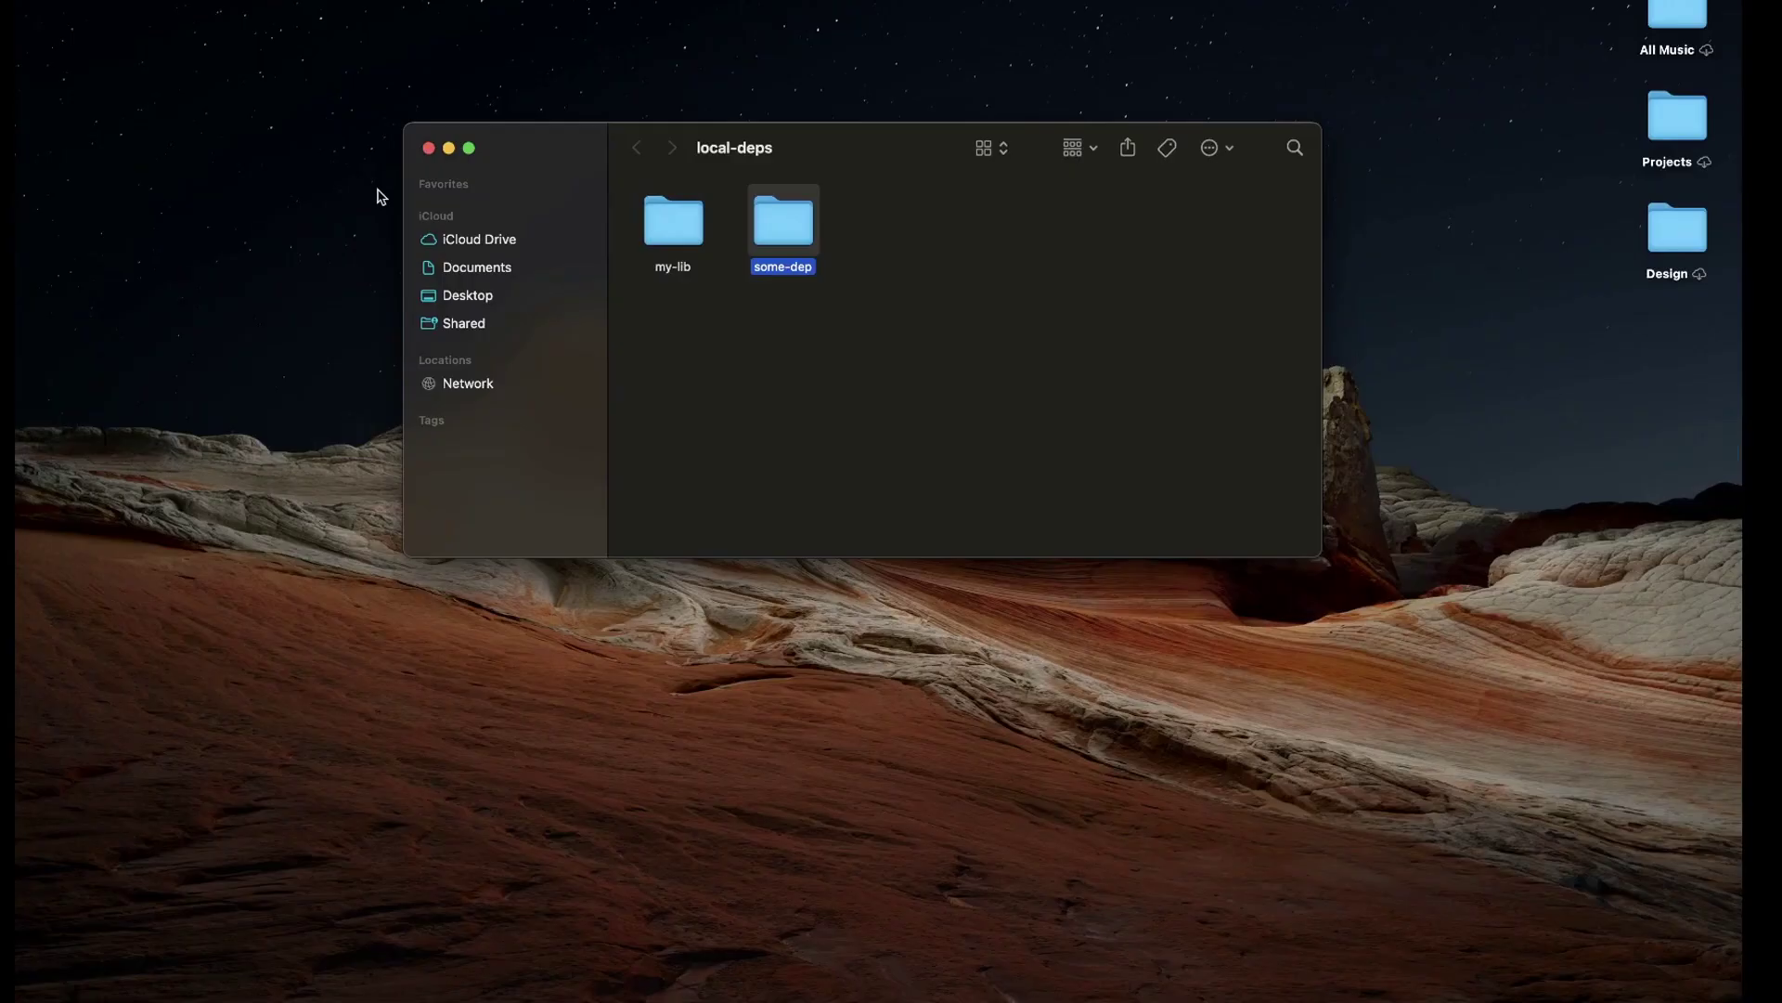
left_click(682, 224)
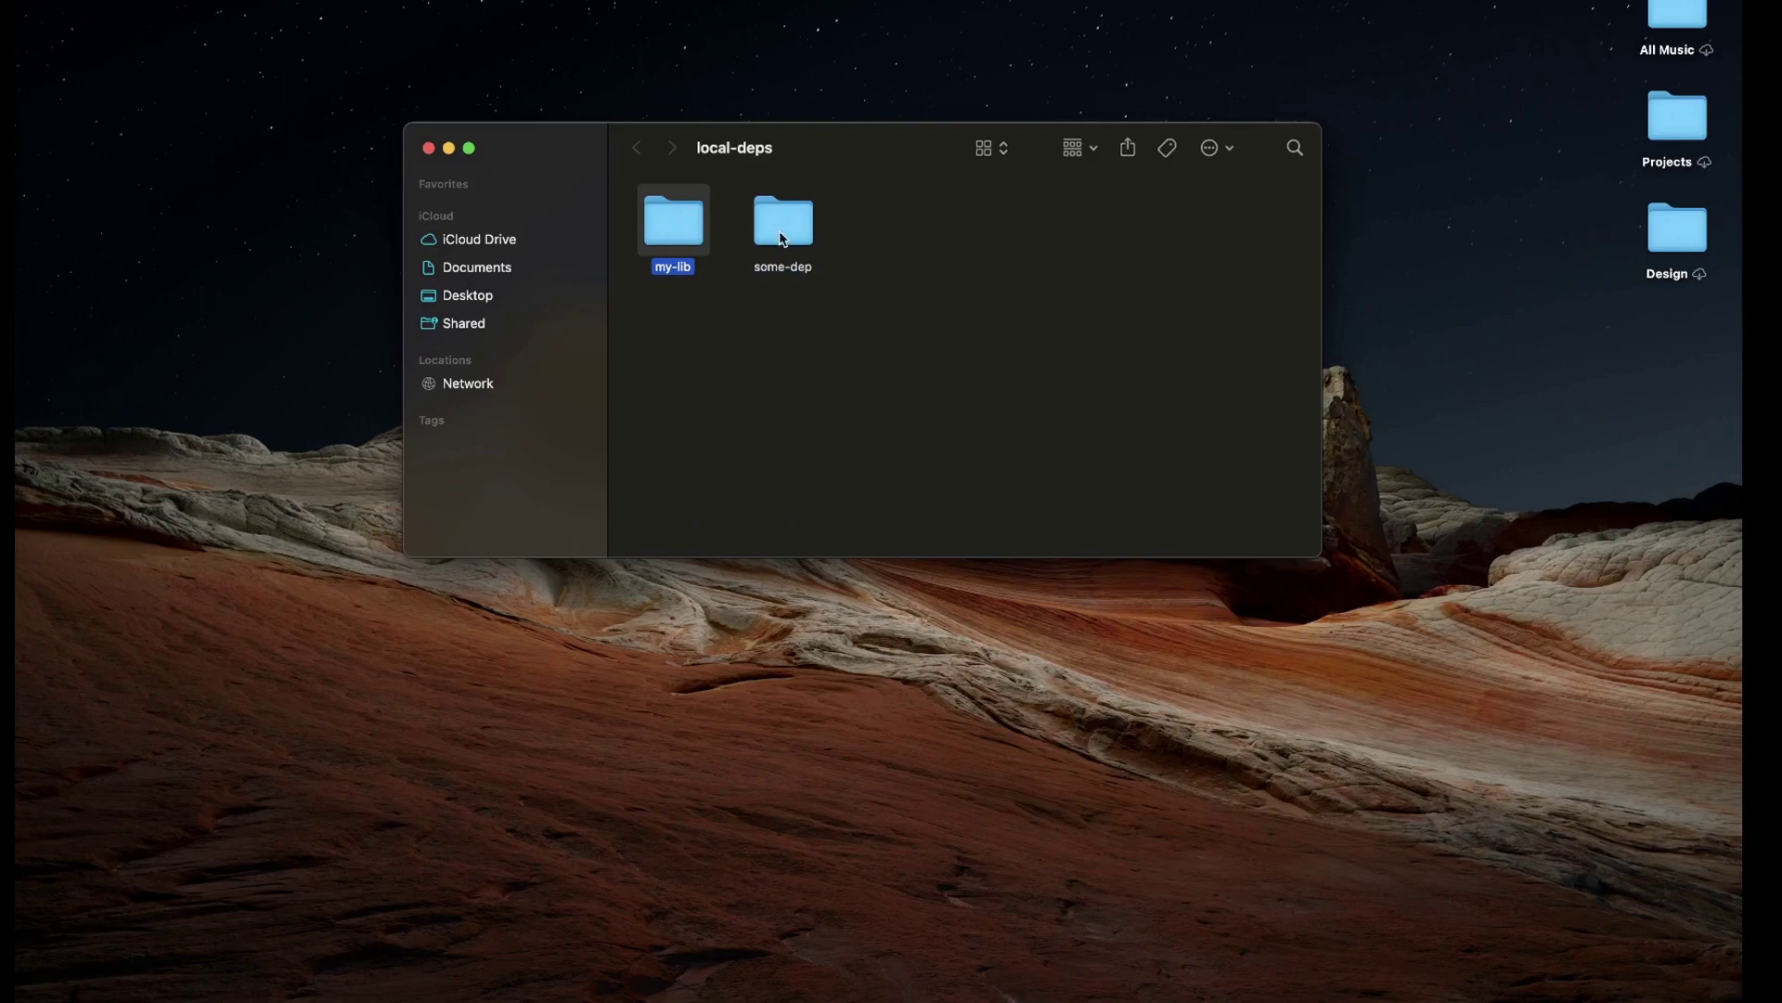
left_click(905, 390)
left_click(777, 241)
Define someDepLocal as RootProject(file(...)) using the some-dep folder's copied absolute path
key("super+Tab")
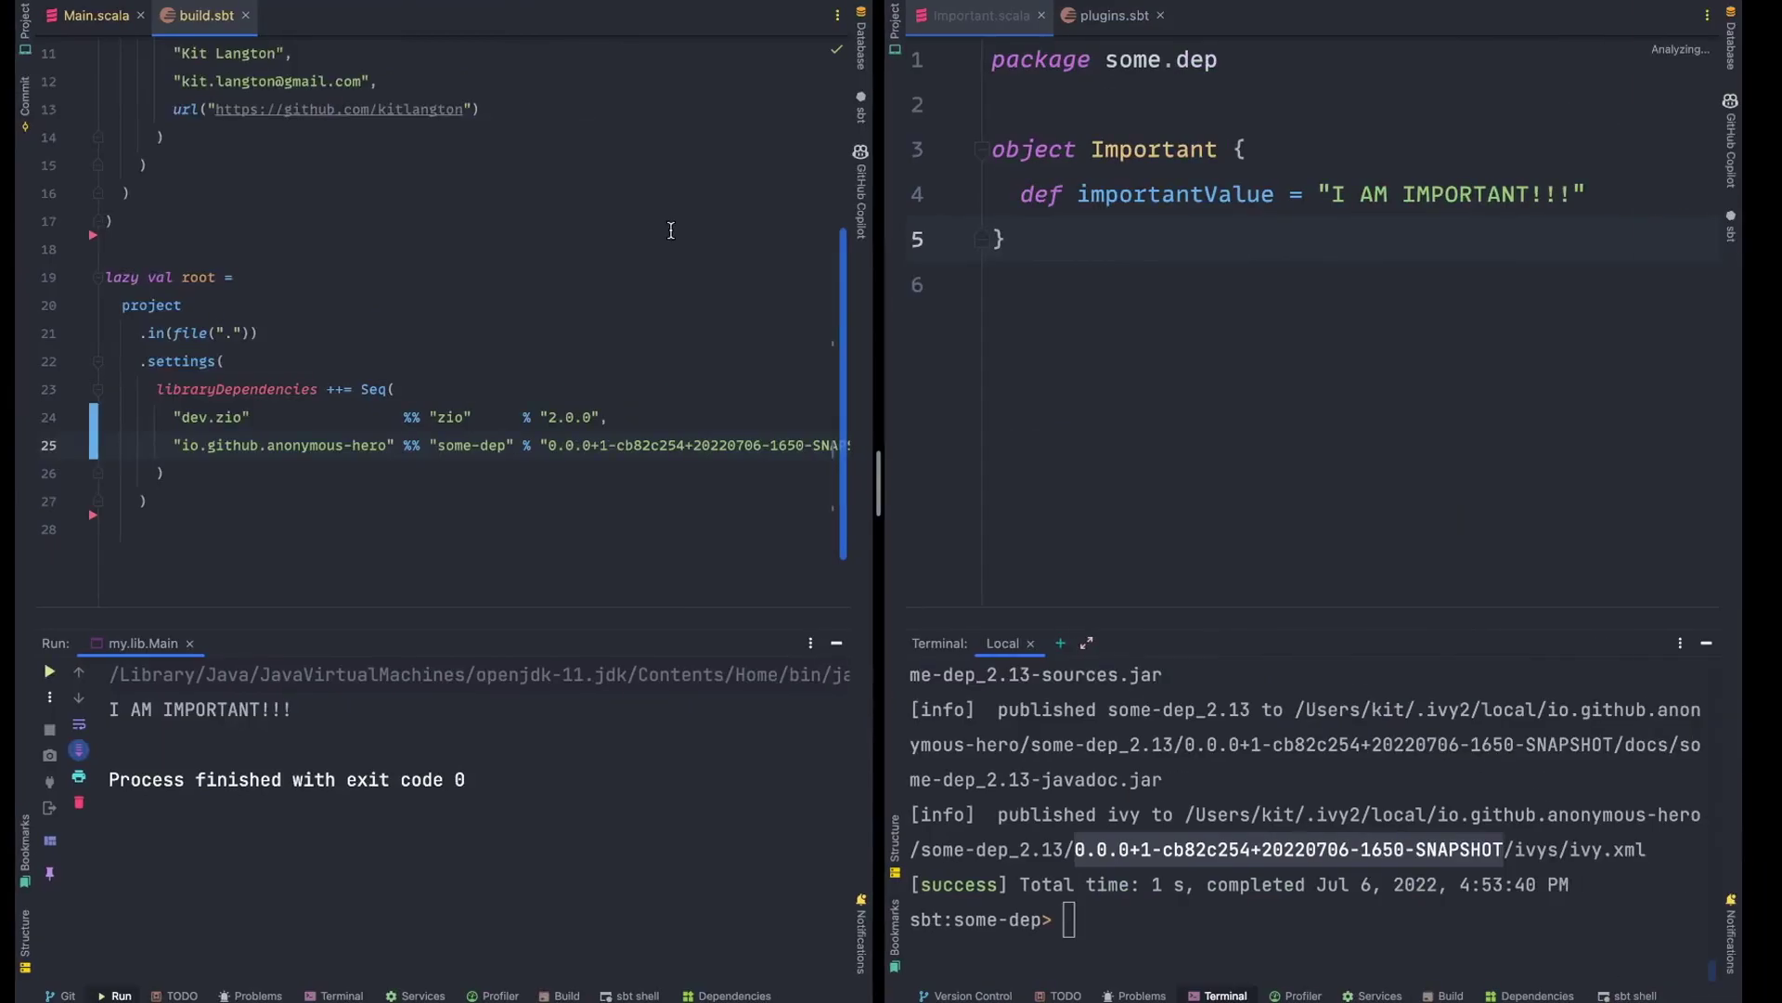
scroll(487, 291, "down", 1)
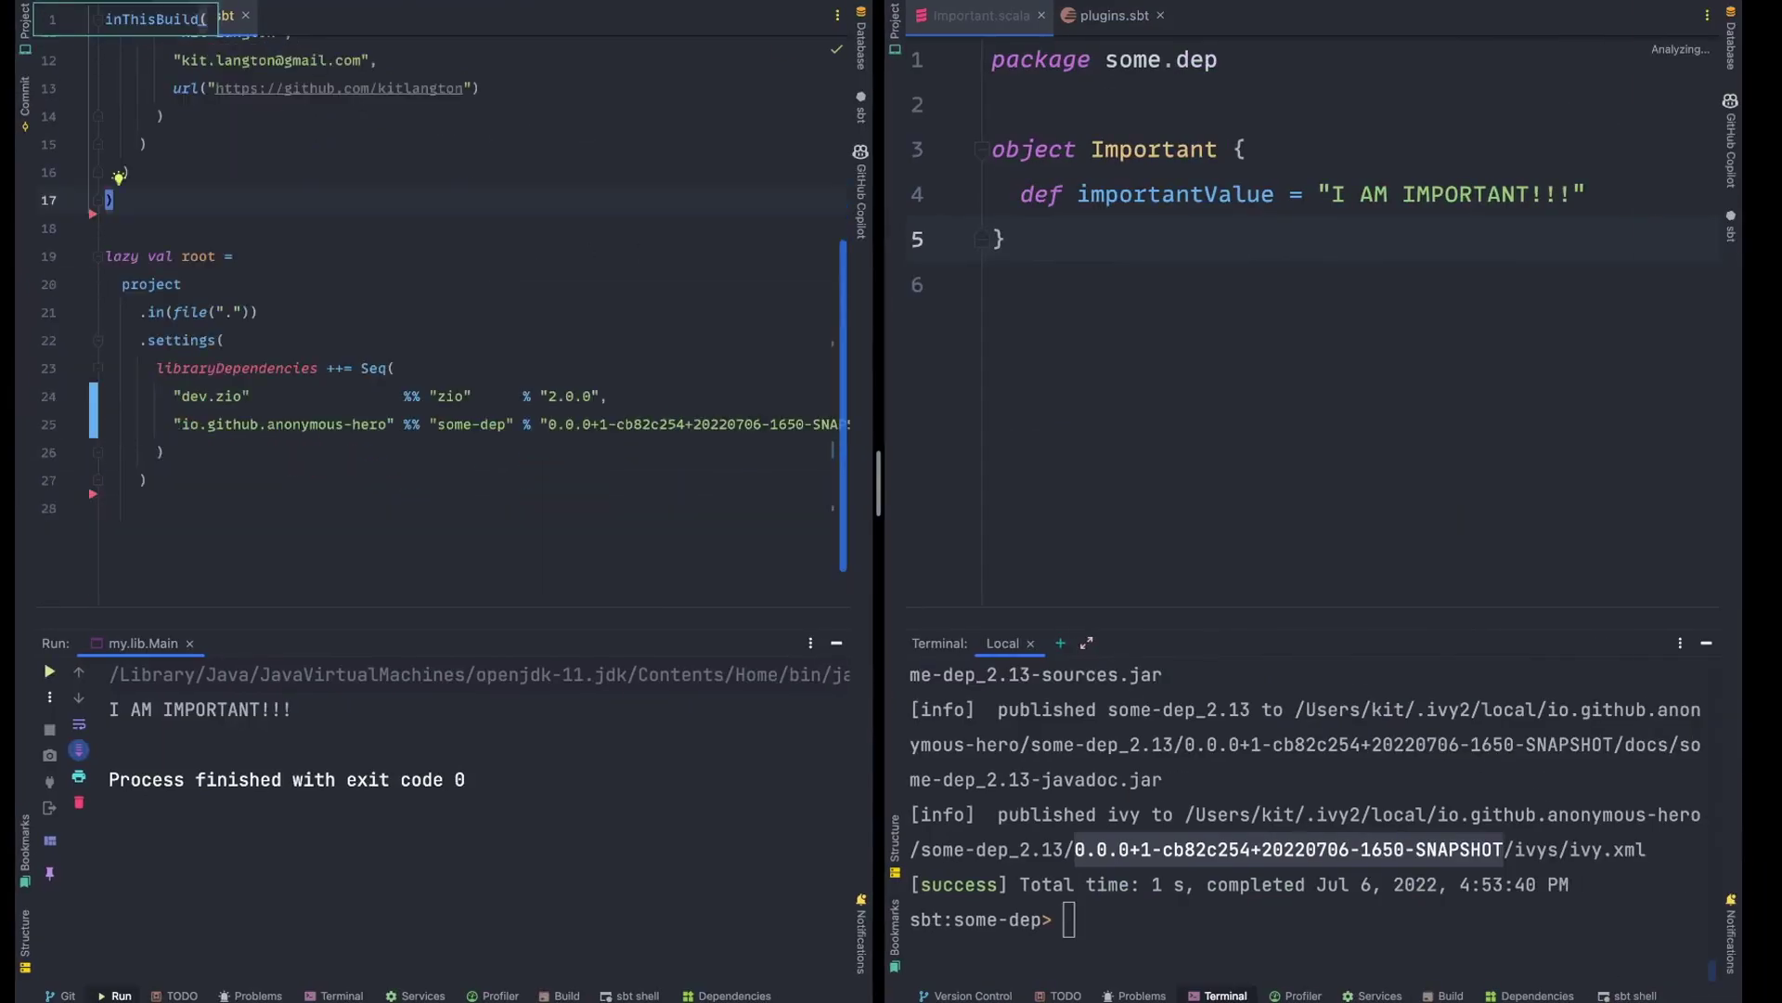
key("Return")
key("Return")
type("lazy val some")
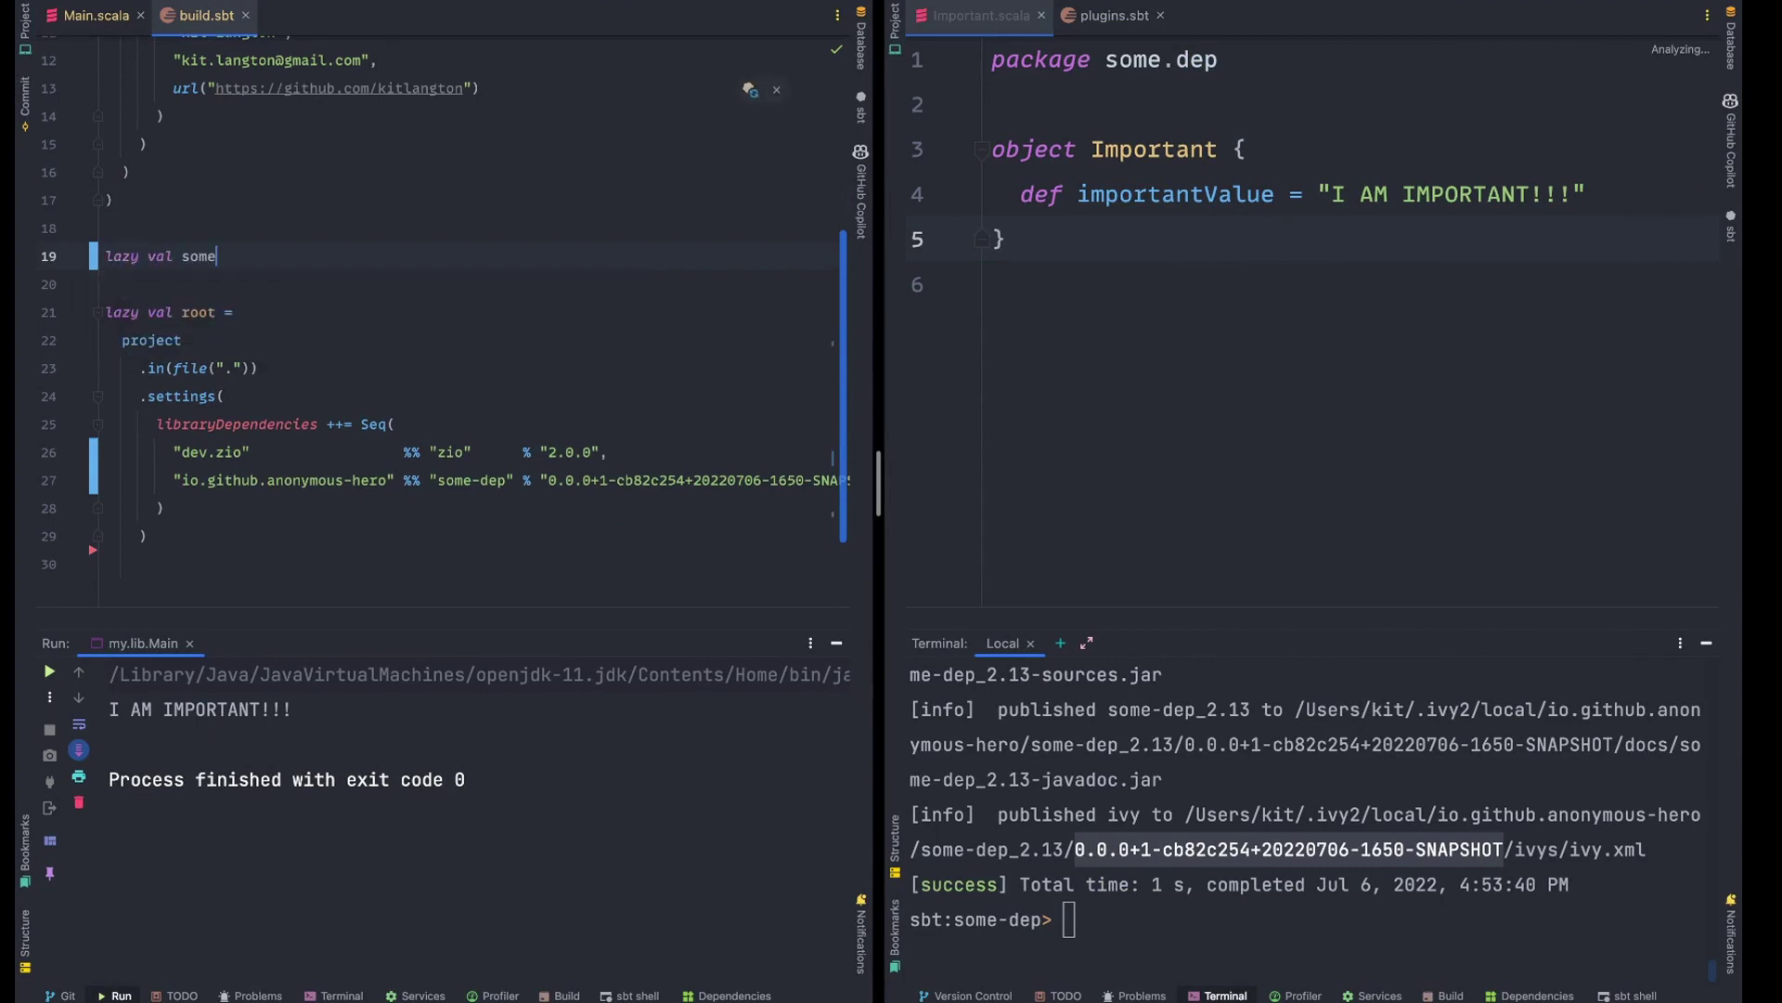
type("DepLocal = ")
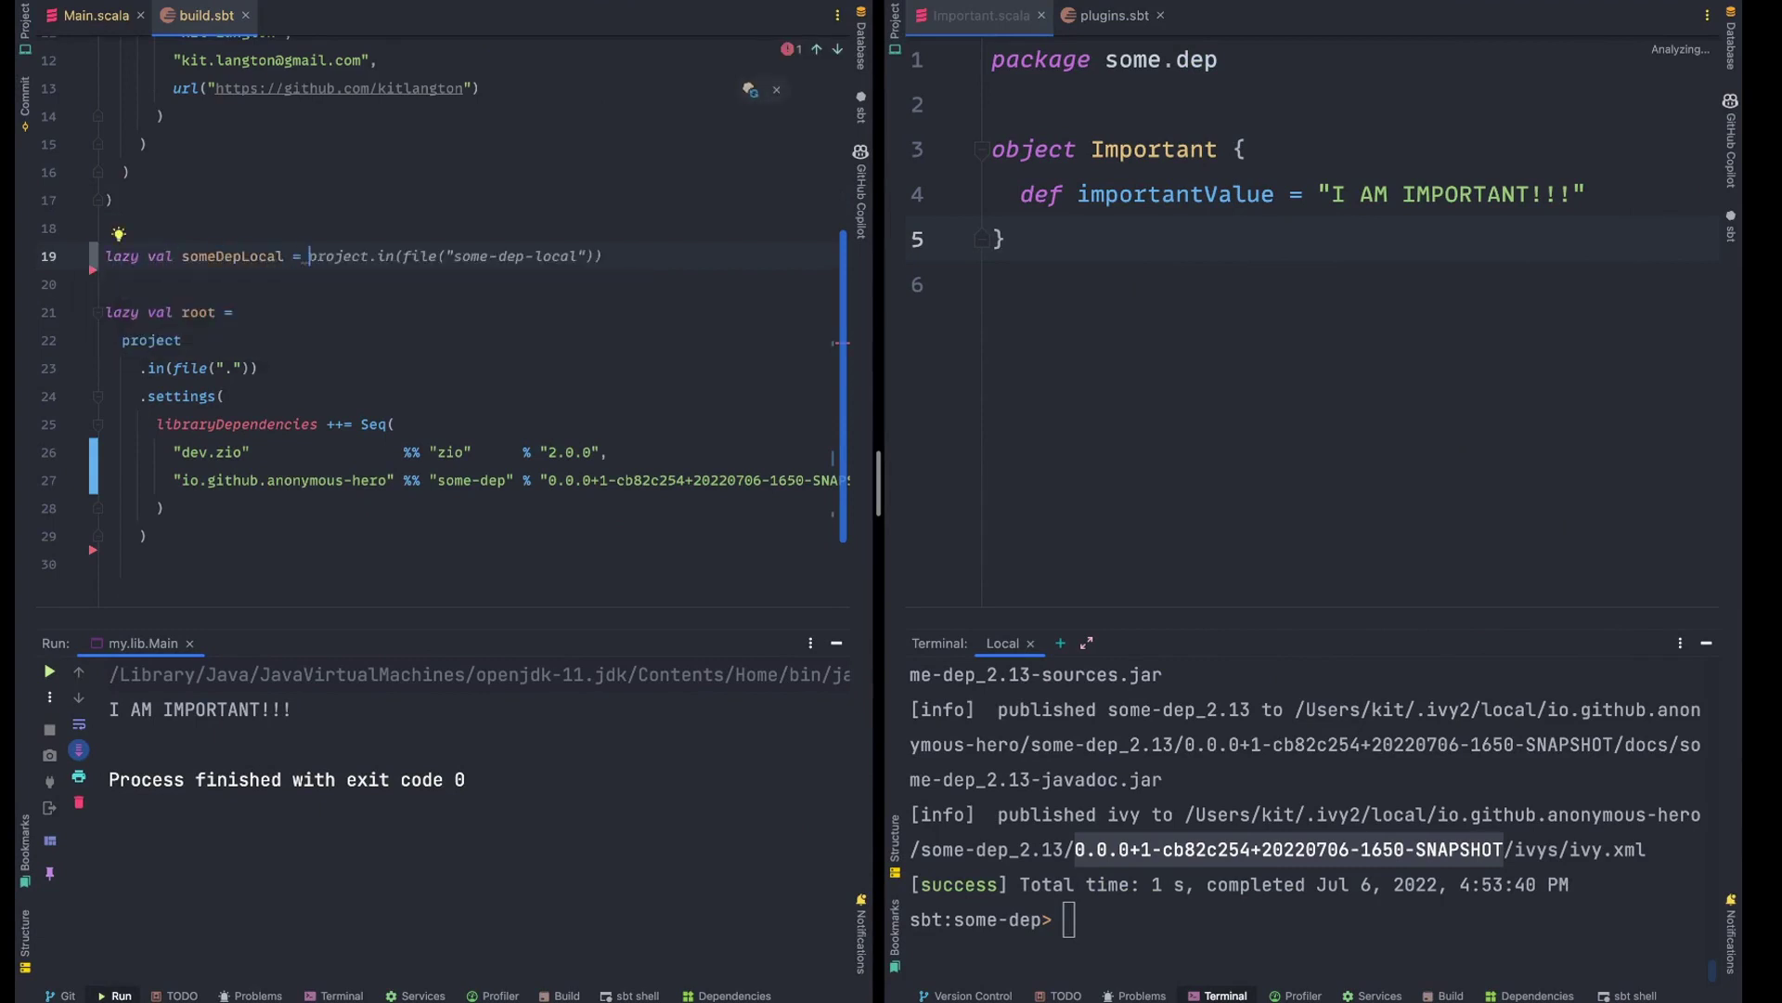
type("RootProject(file")
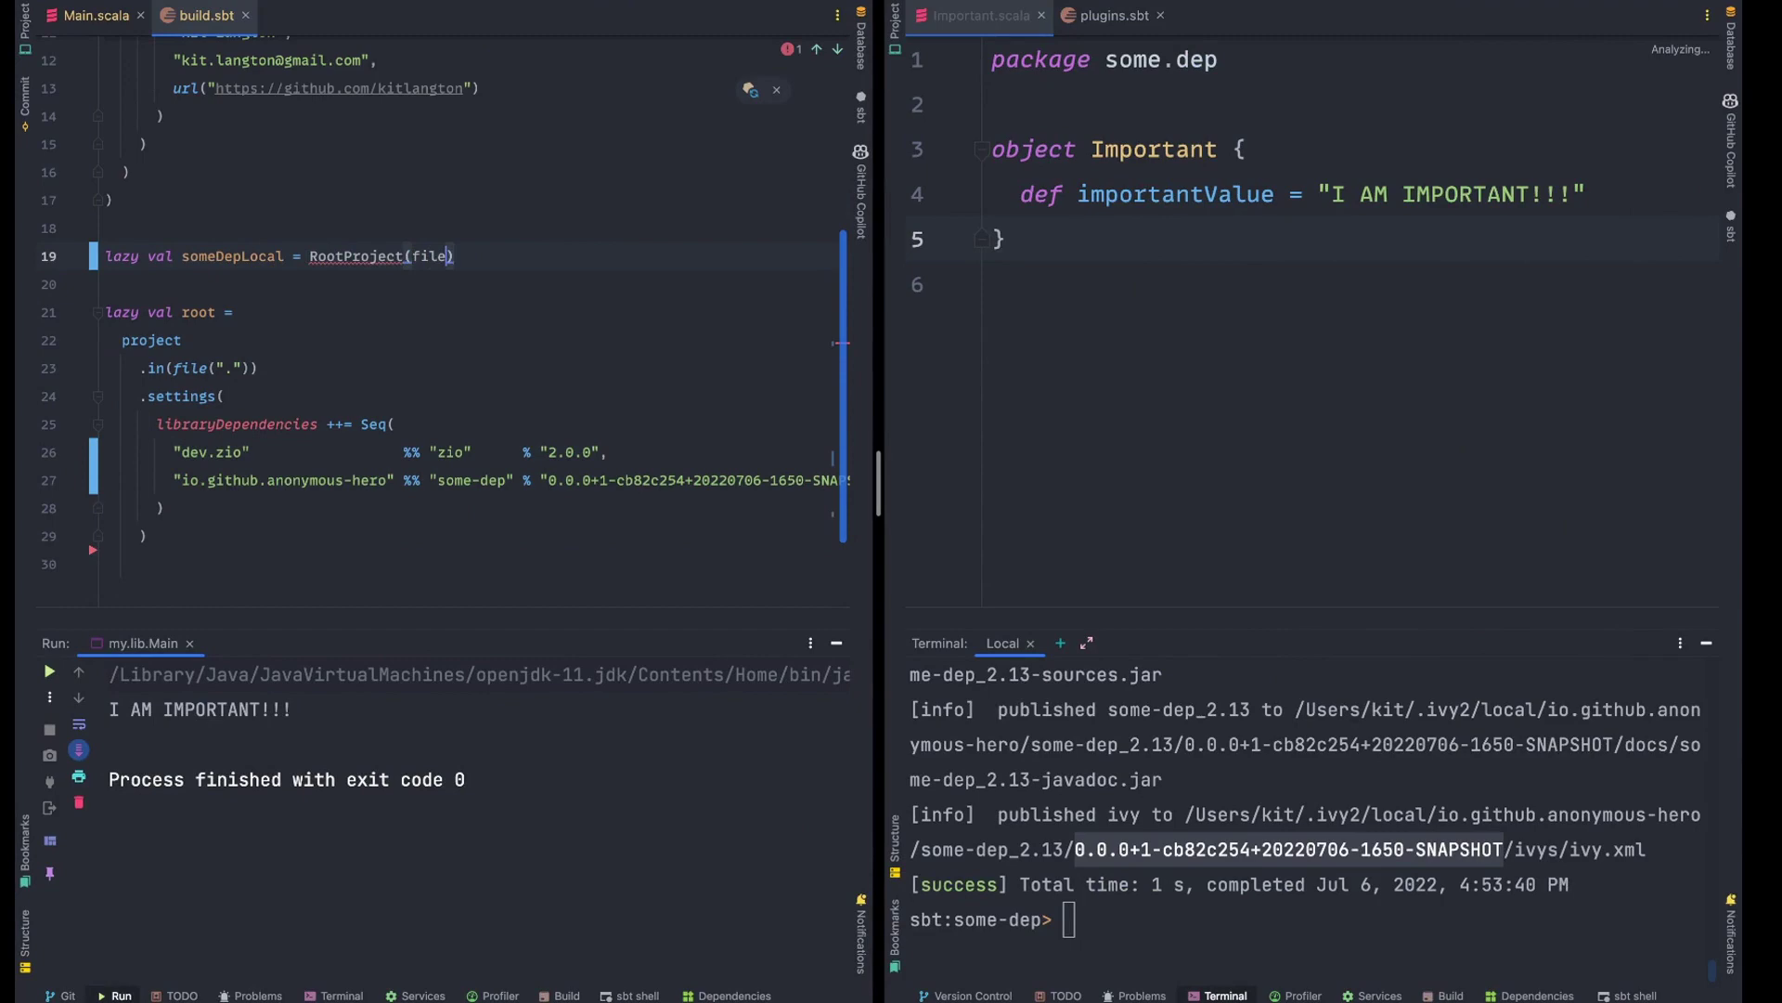
type("(\"")
key("super+1")
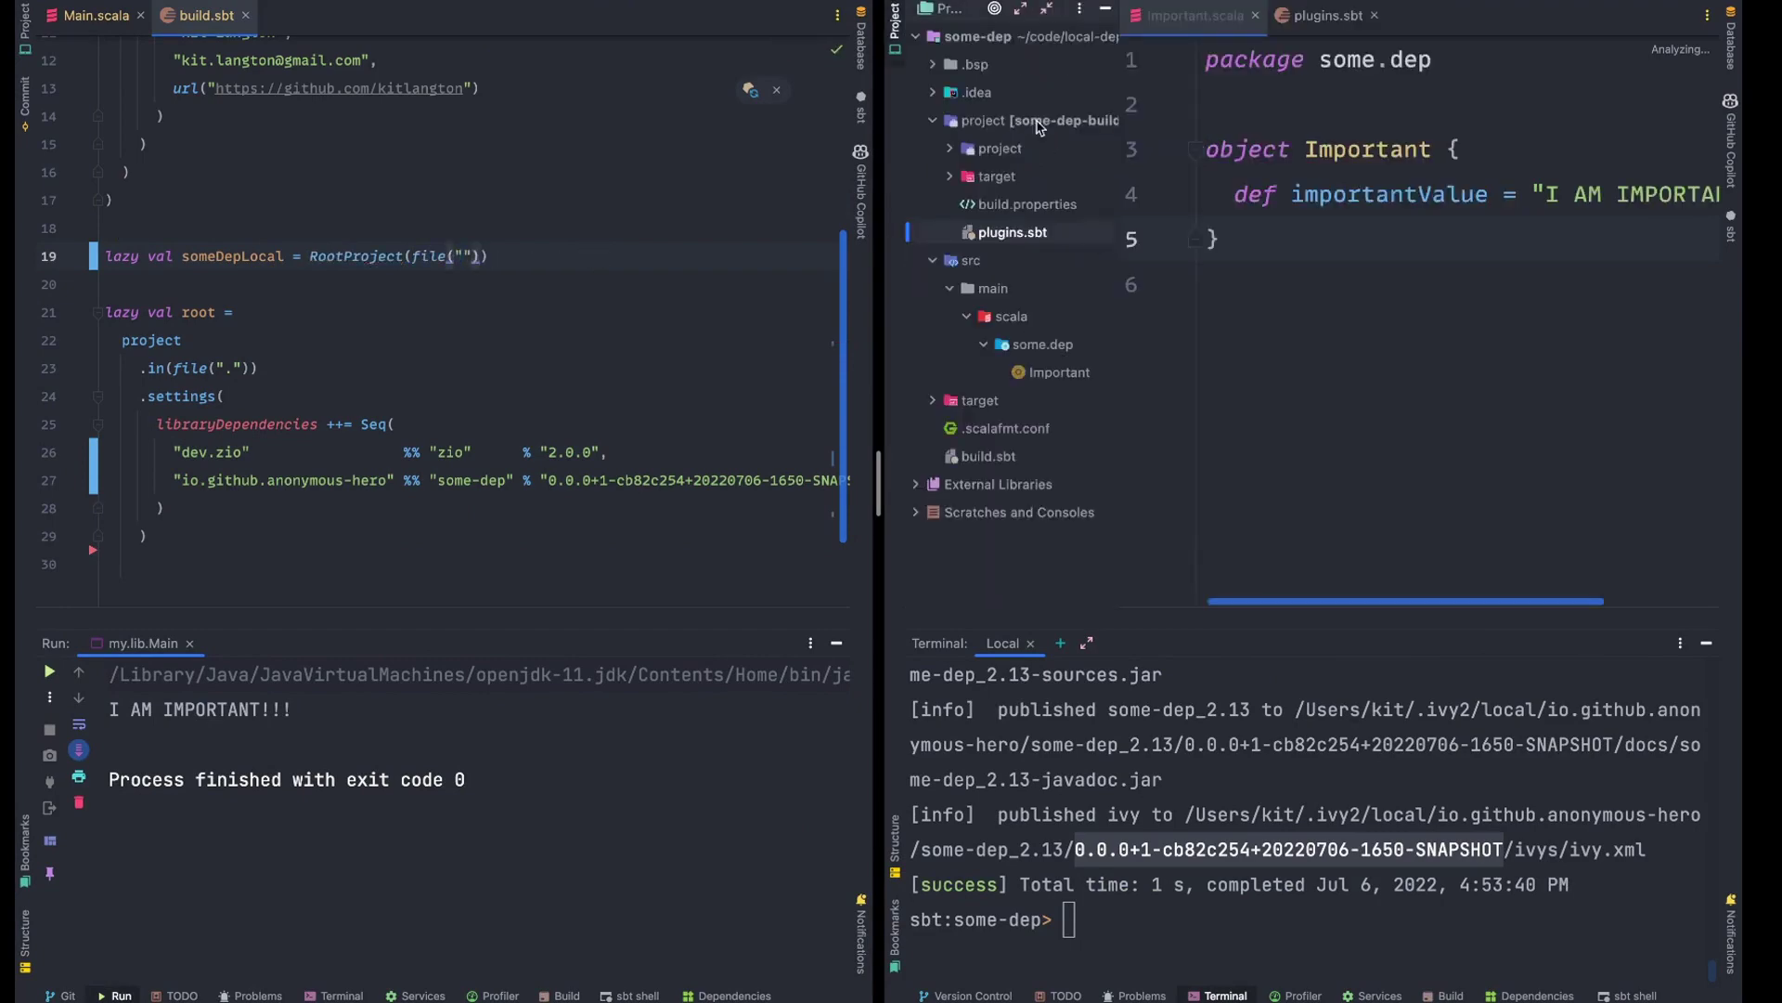
right_click(1038, 126)
left_click(1086, 122)
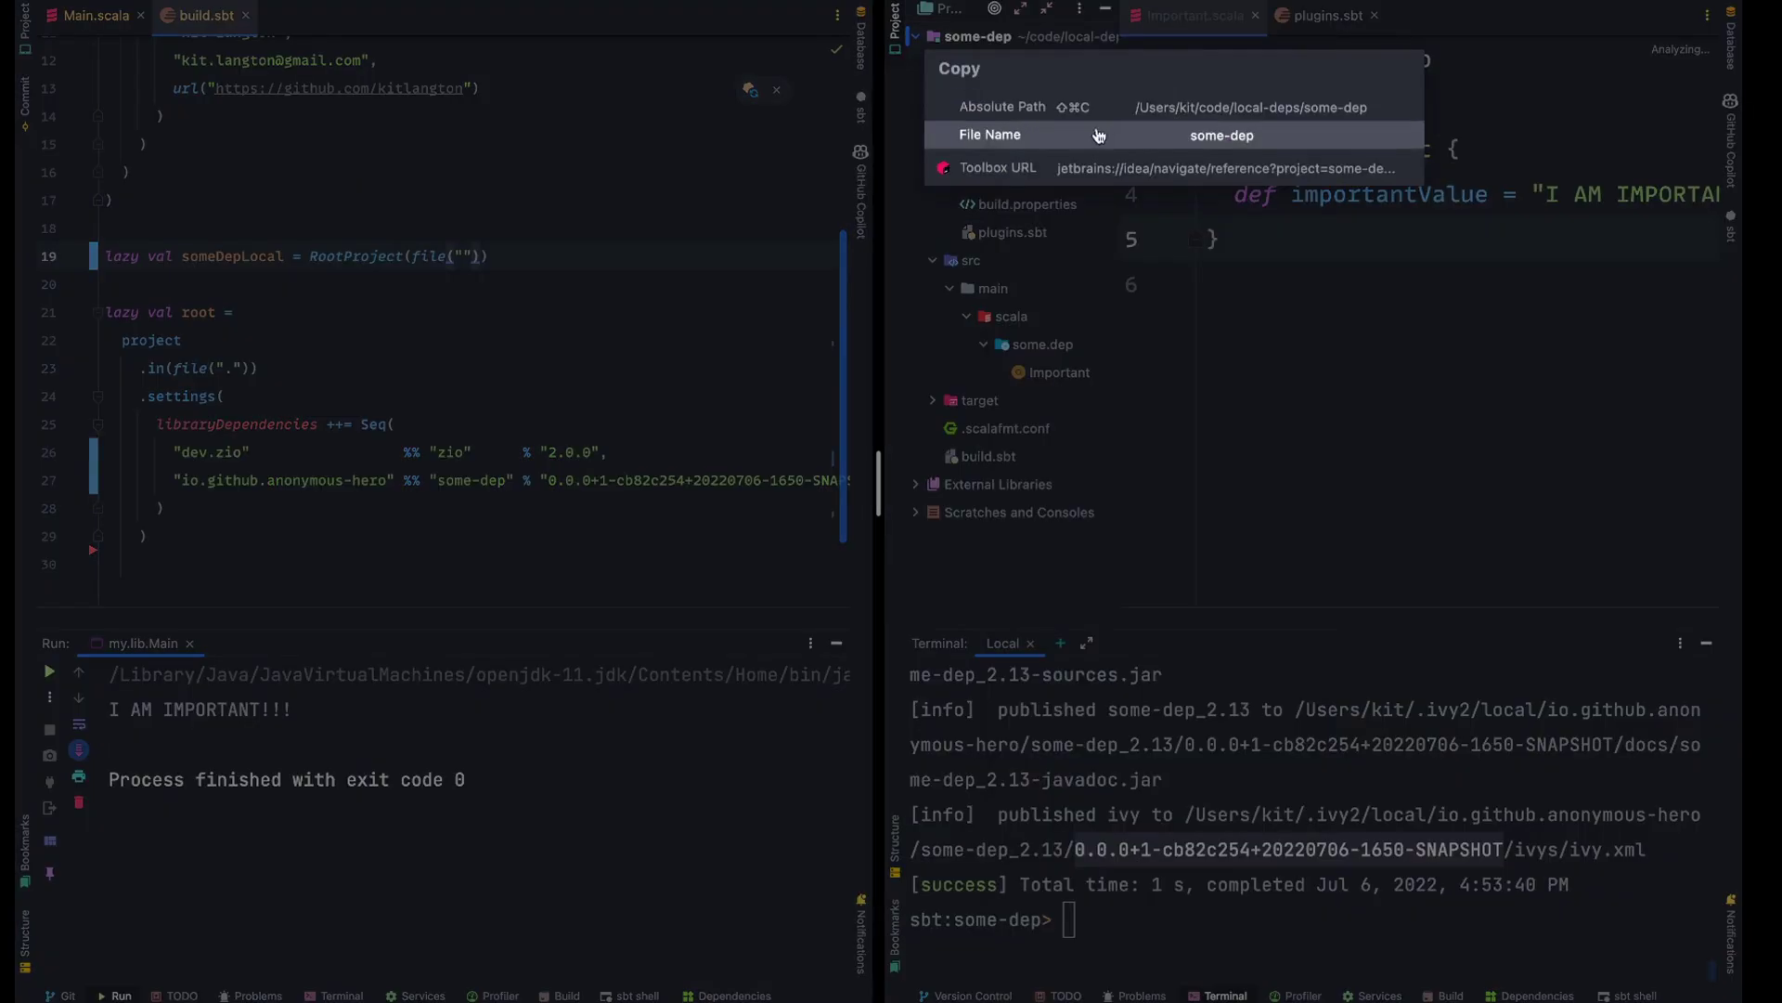
left_click(1058, 106)
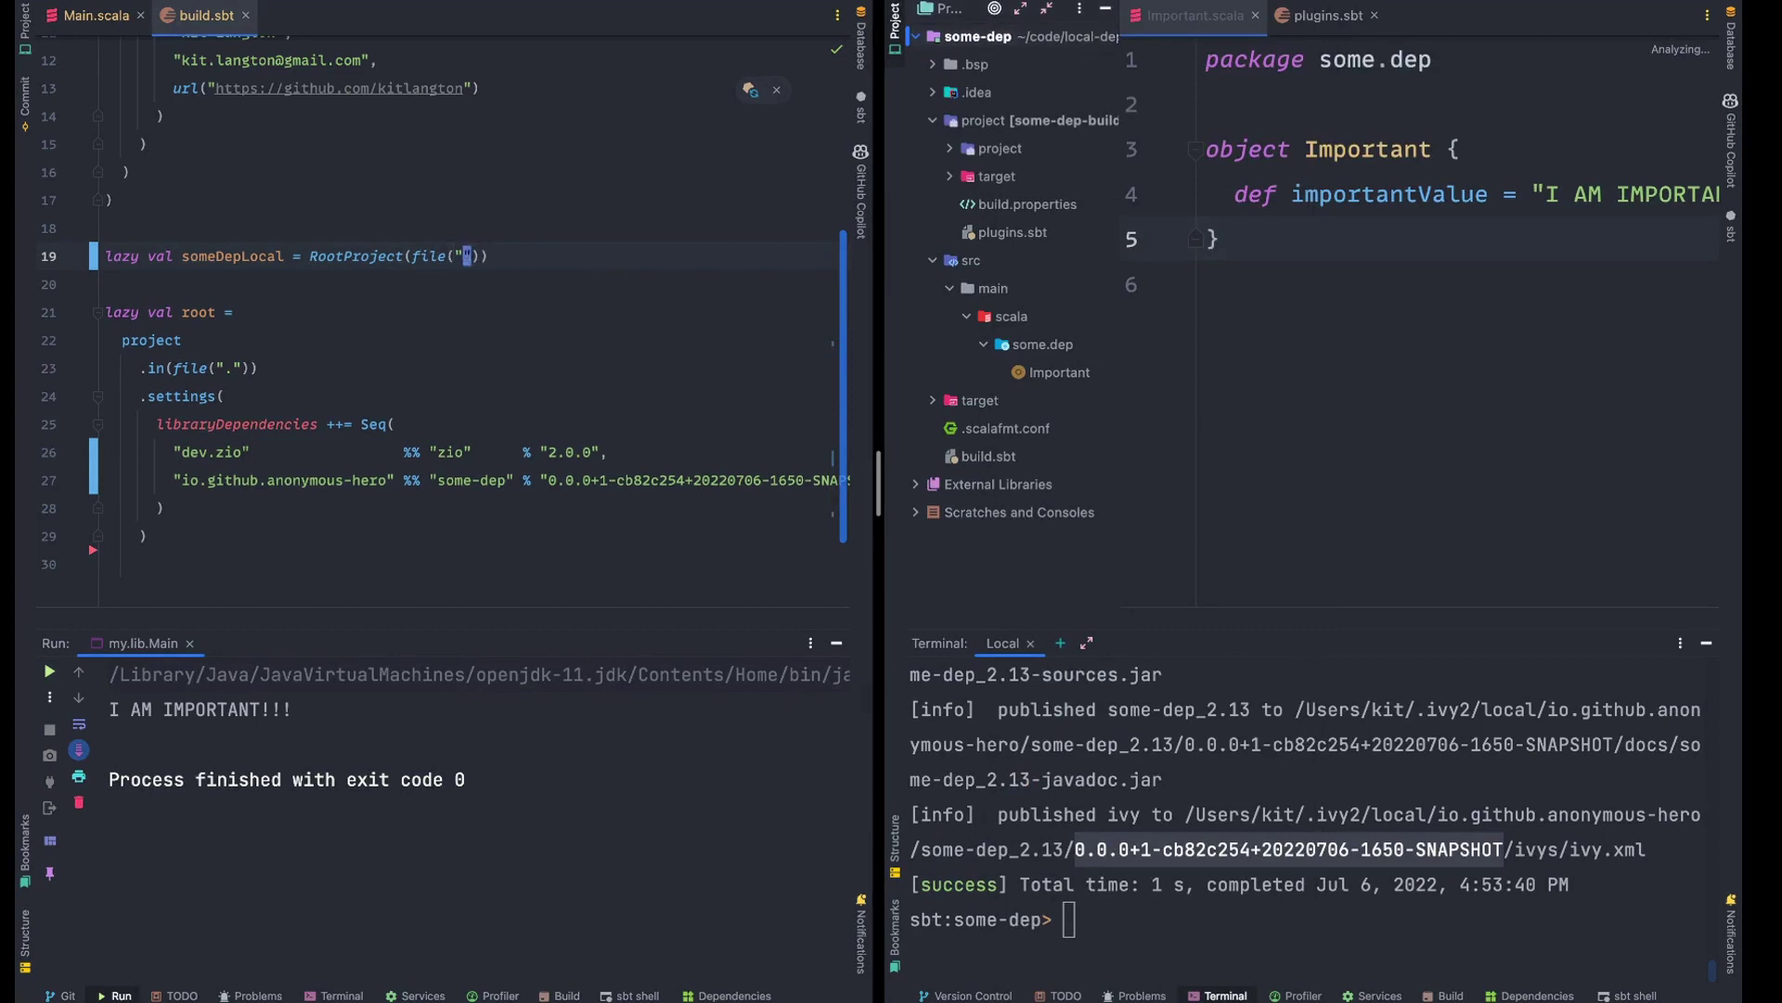
type("/Users/kit/code/local-deps/some-dep")
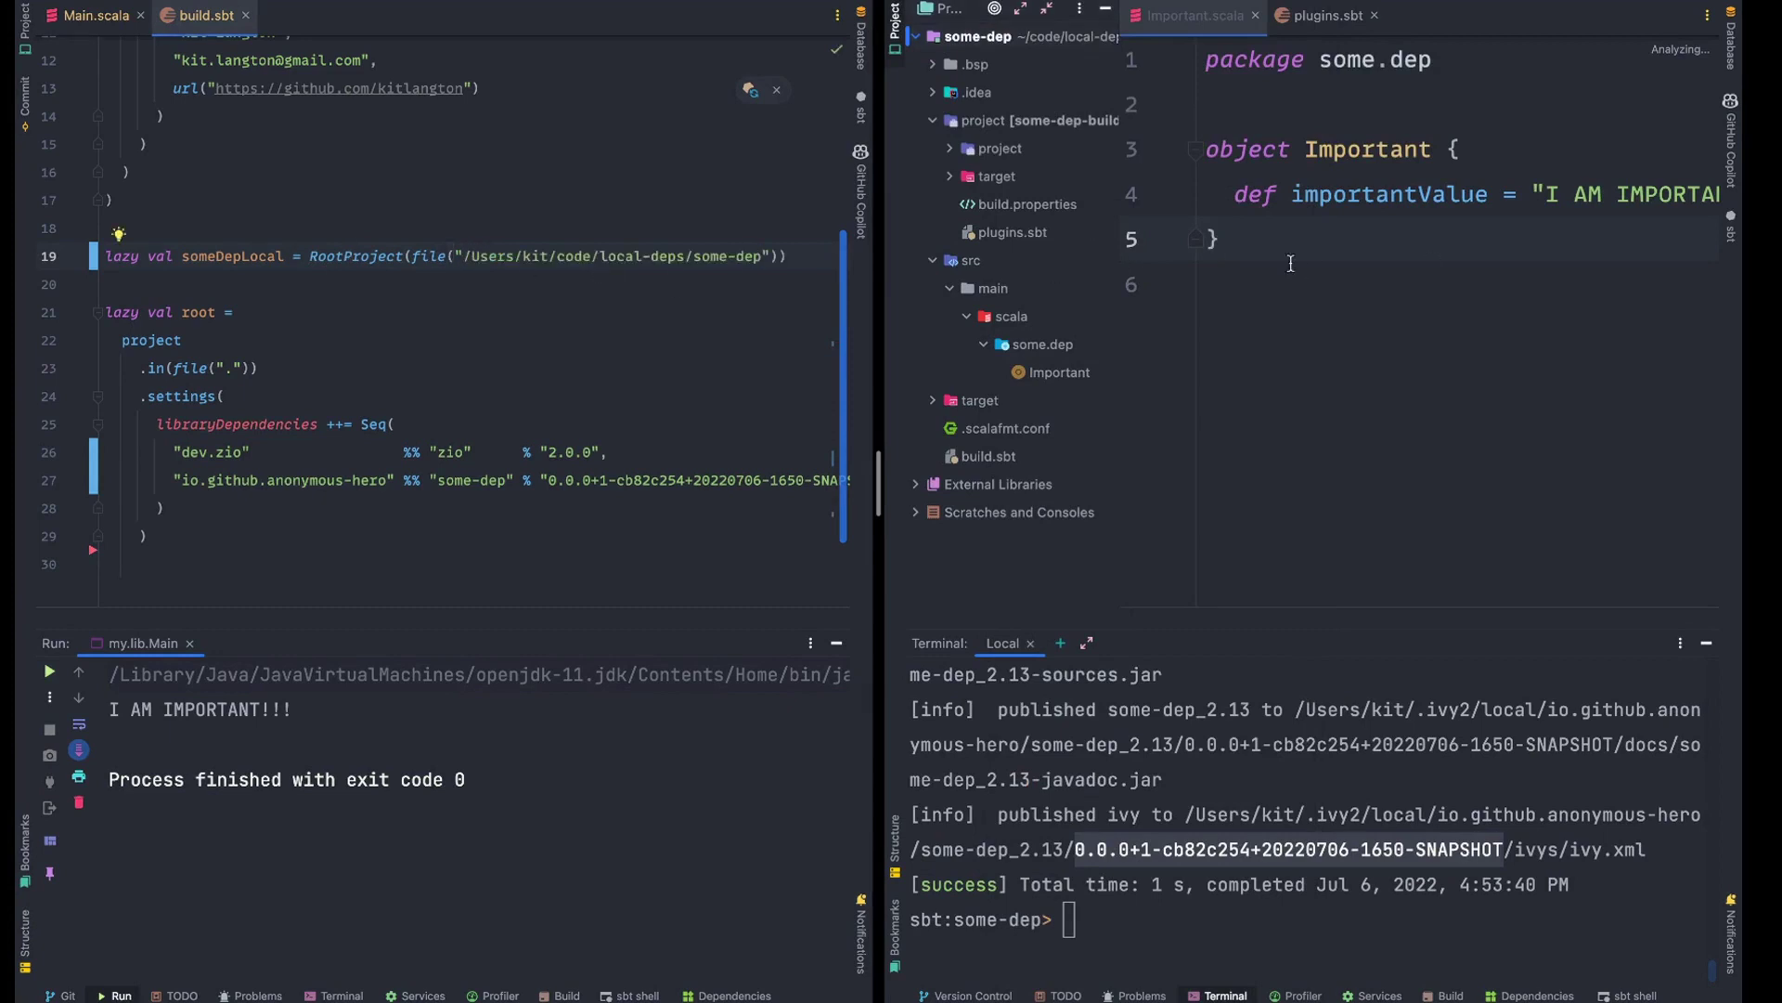
left_click(216, 256)
left_click(310, 255)
Give RootProject its own line, comment out the io.github some-dep dependency, and add .dependsOn(someDepLocal)
key("Return")
key("ctrl+slash")
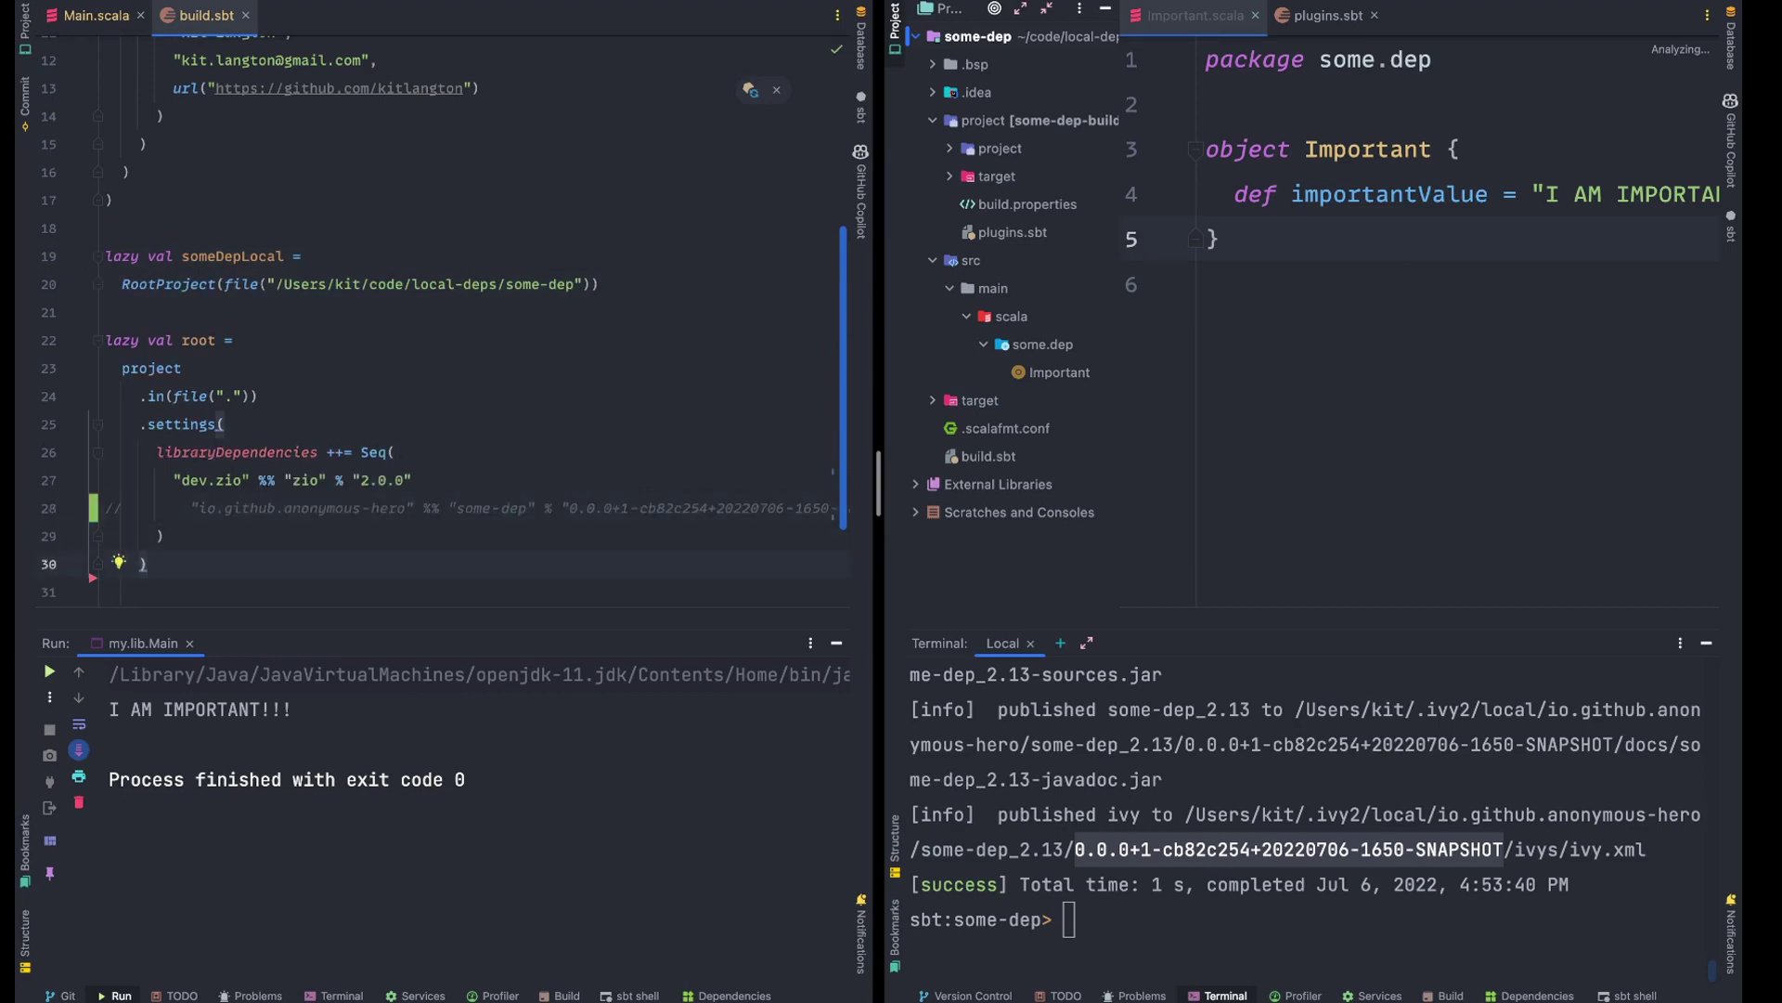
type(".")
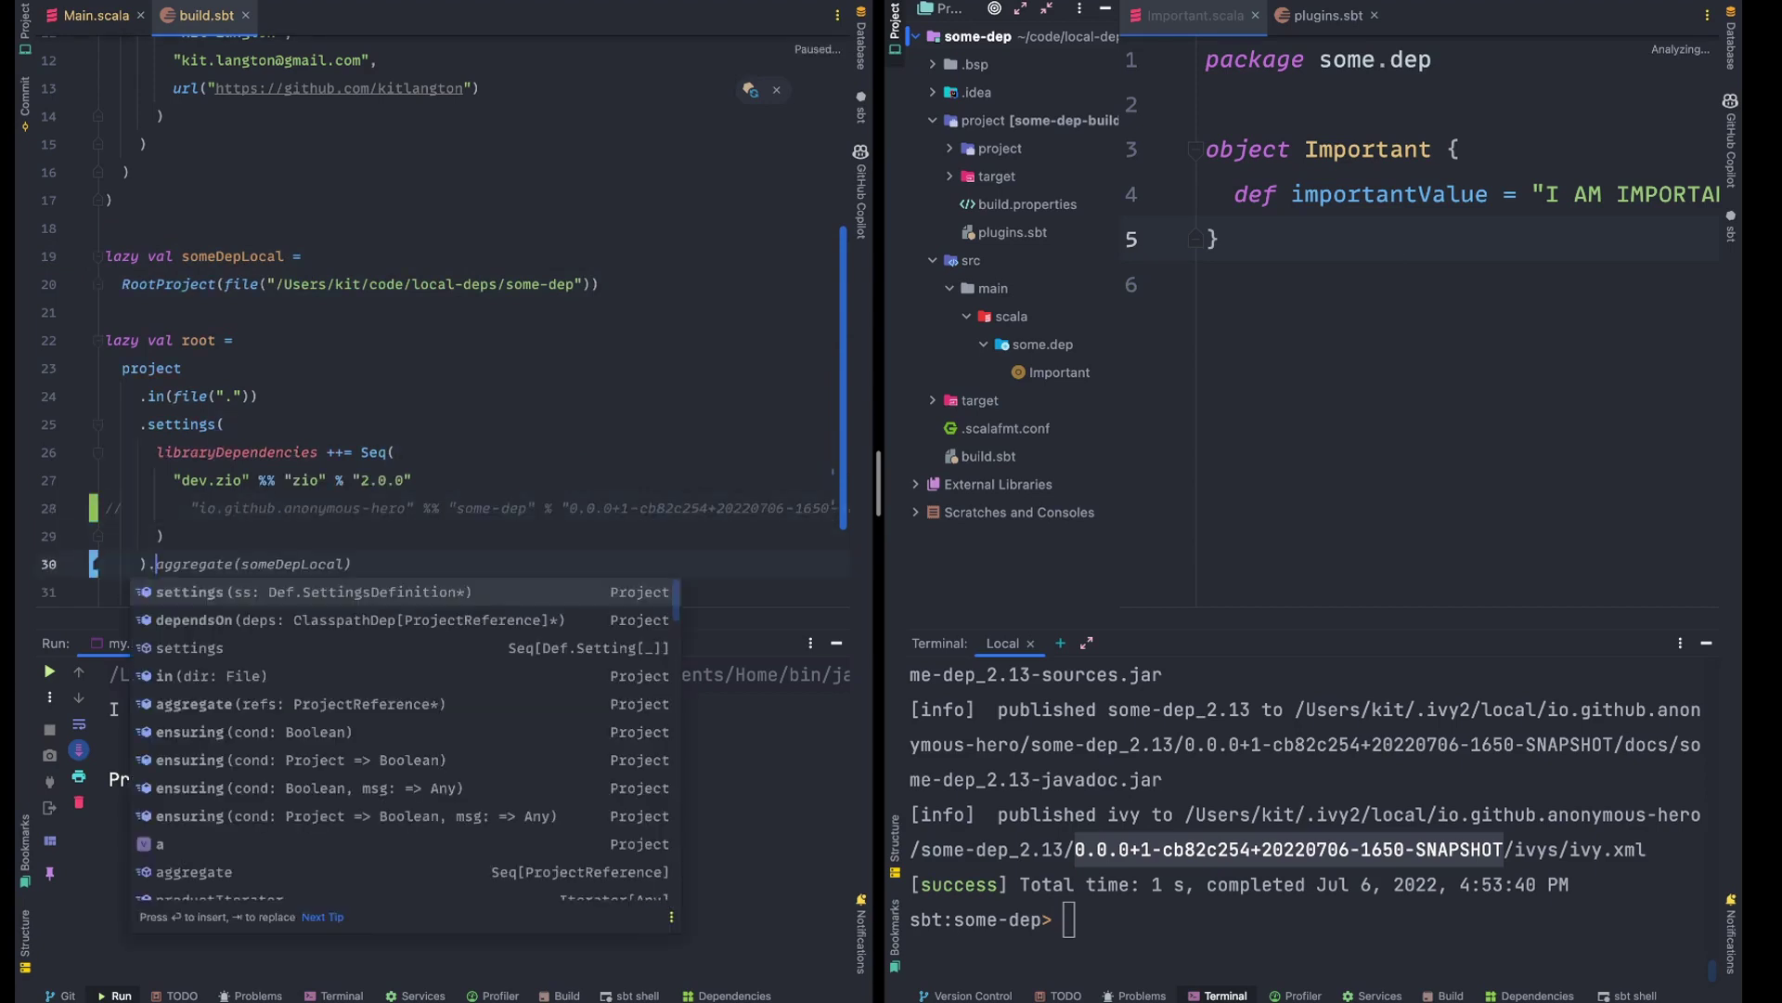
type("dependsOn(someDepLocal")
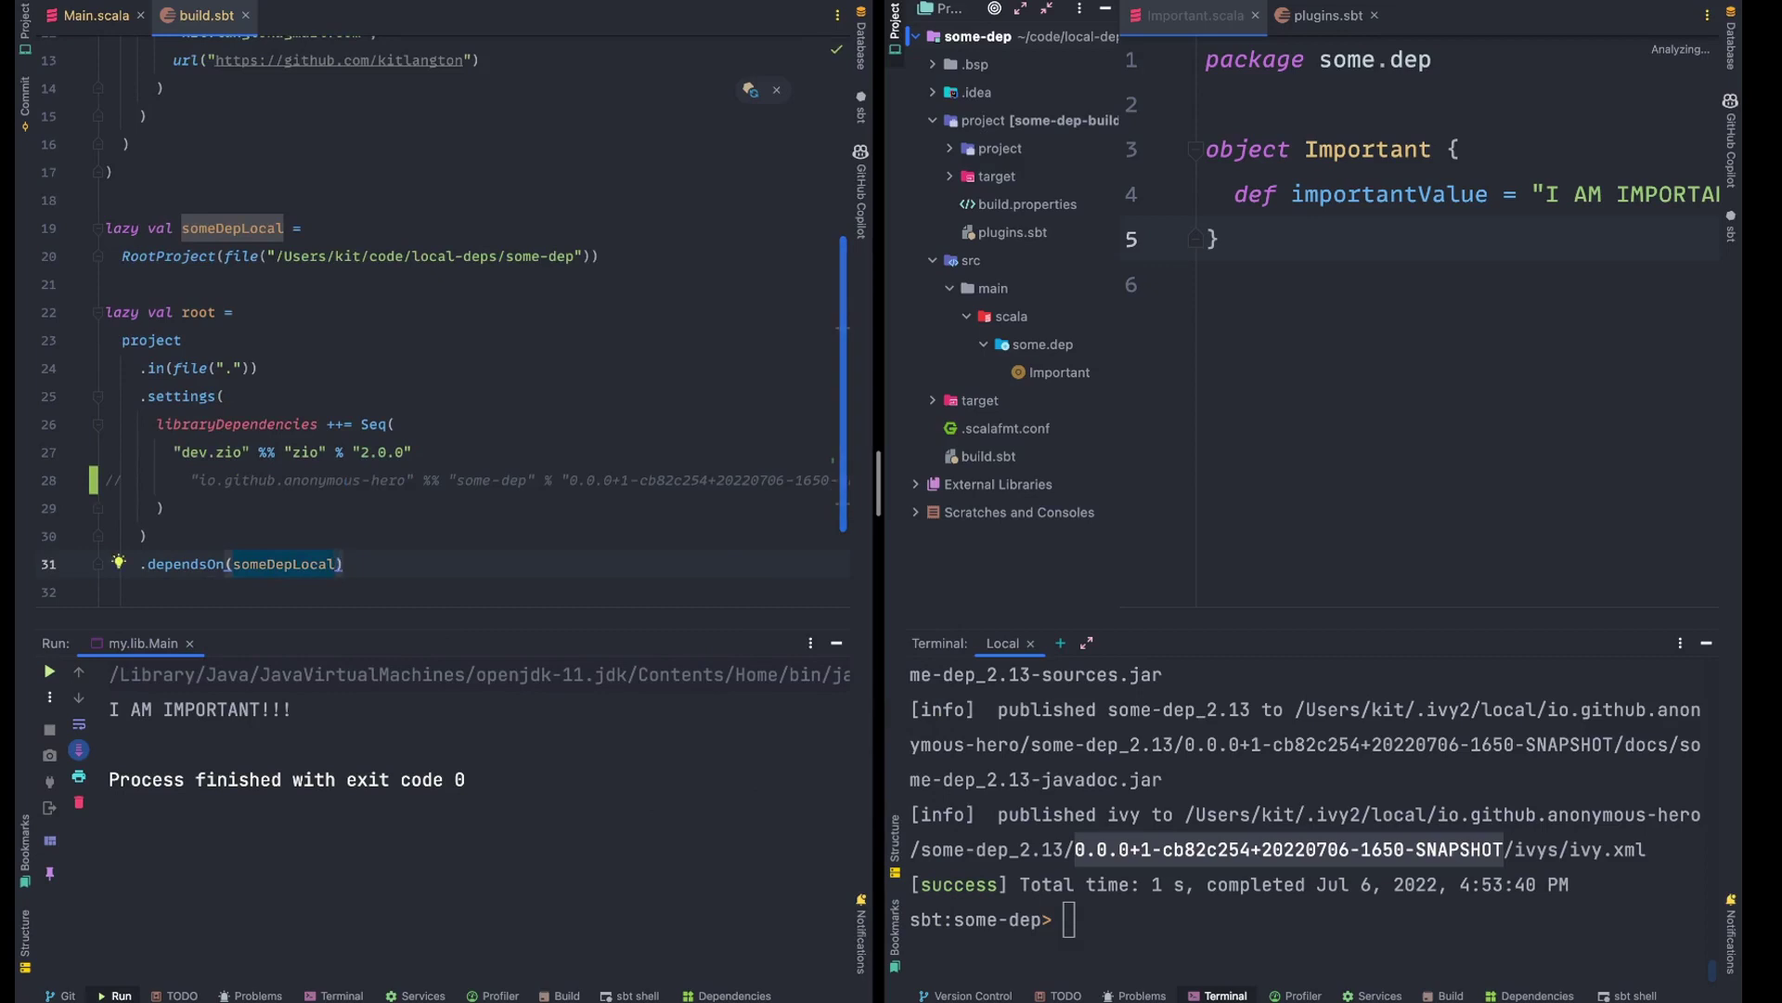
key("Right")
Run Main and remove the '!!!' from importantValue in Important.scala
left_click(95, 15)
key("Up")
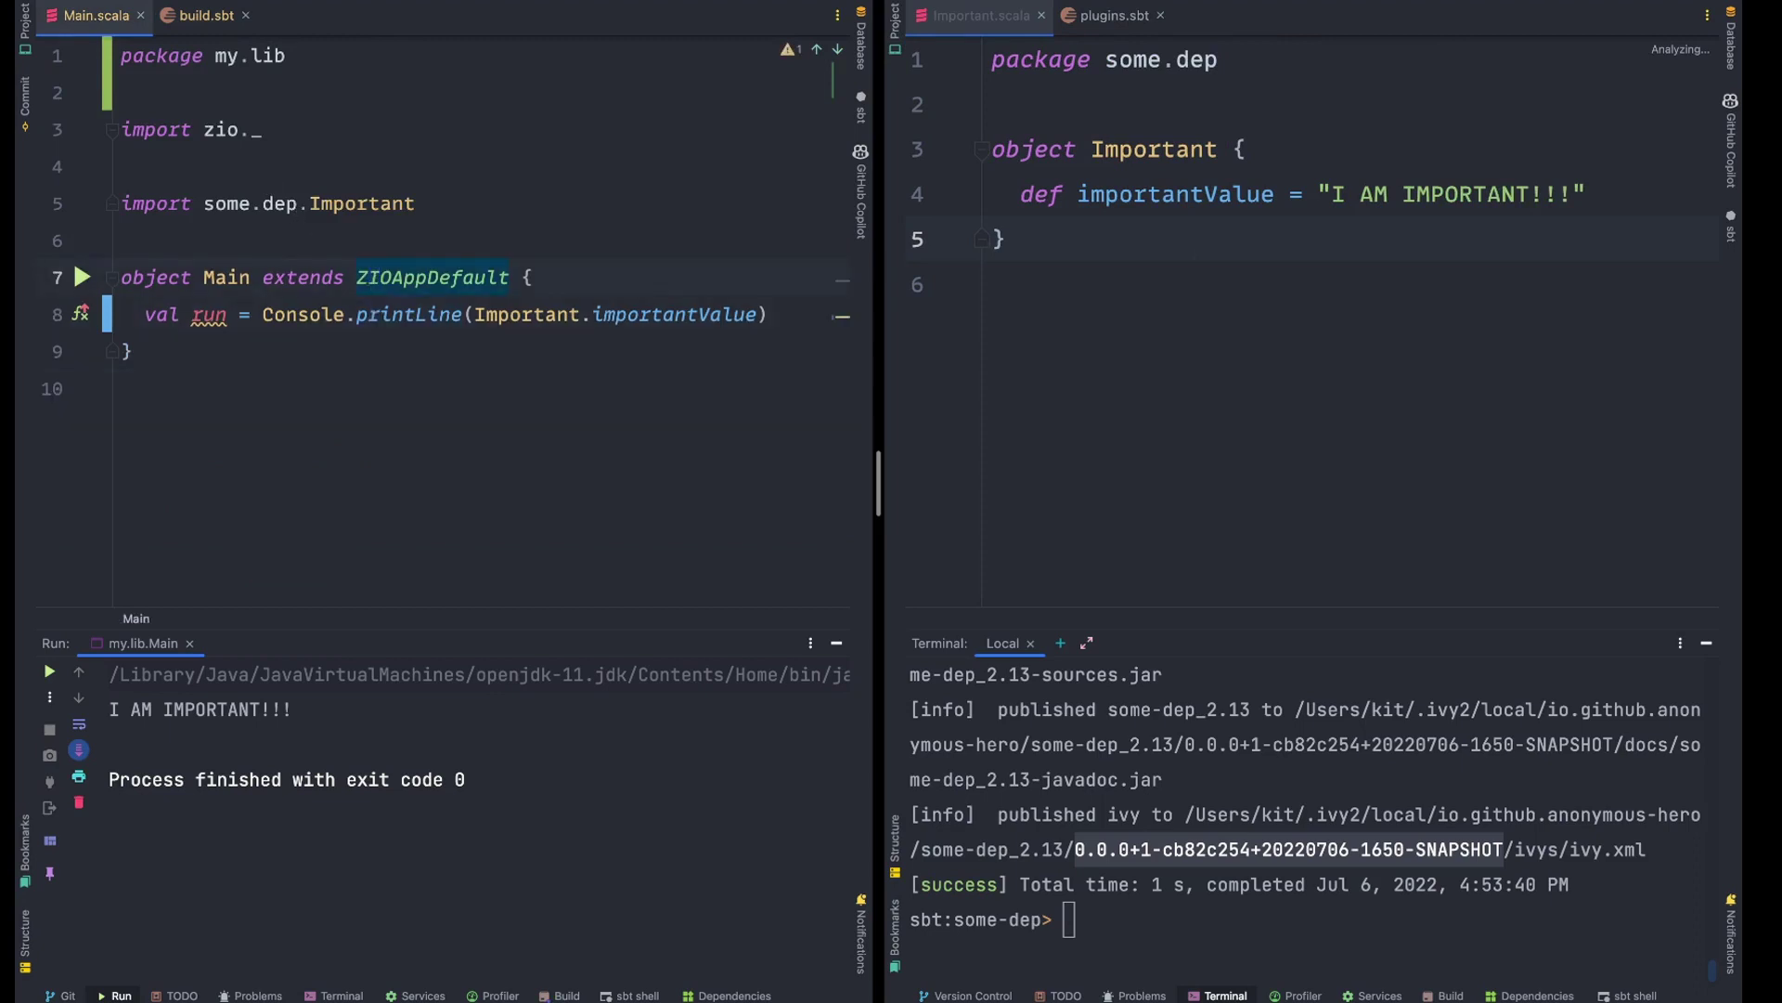
key("ctrl+r")
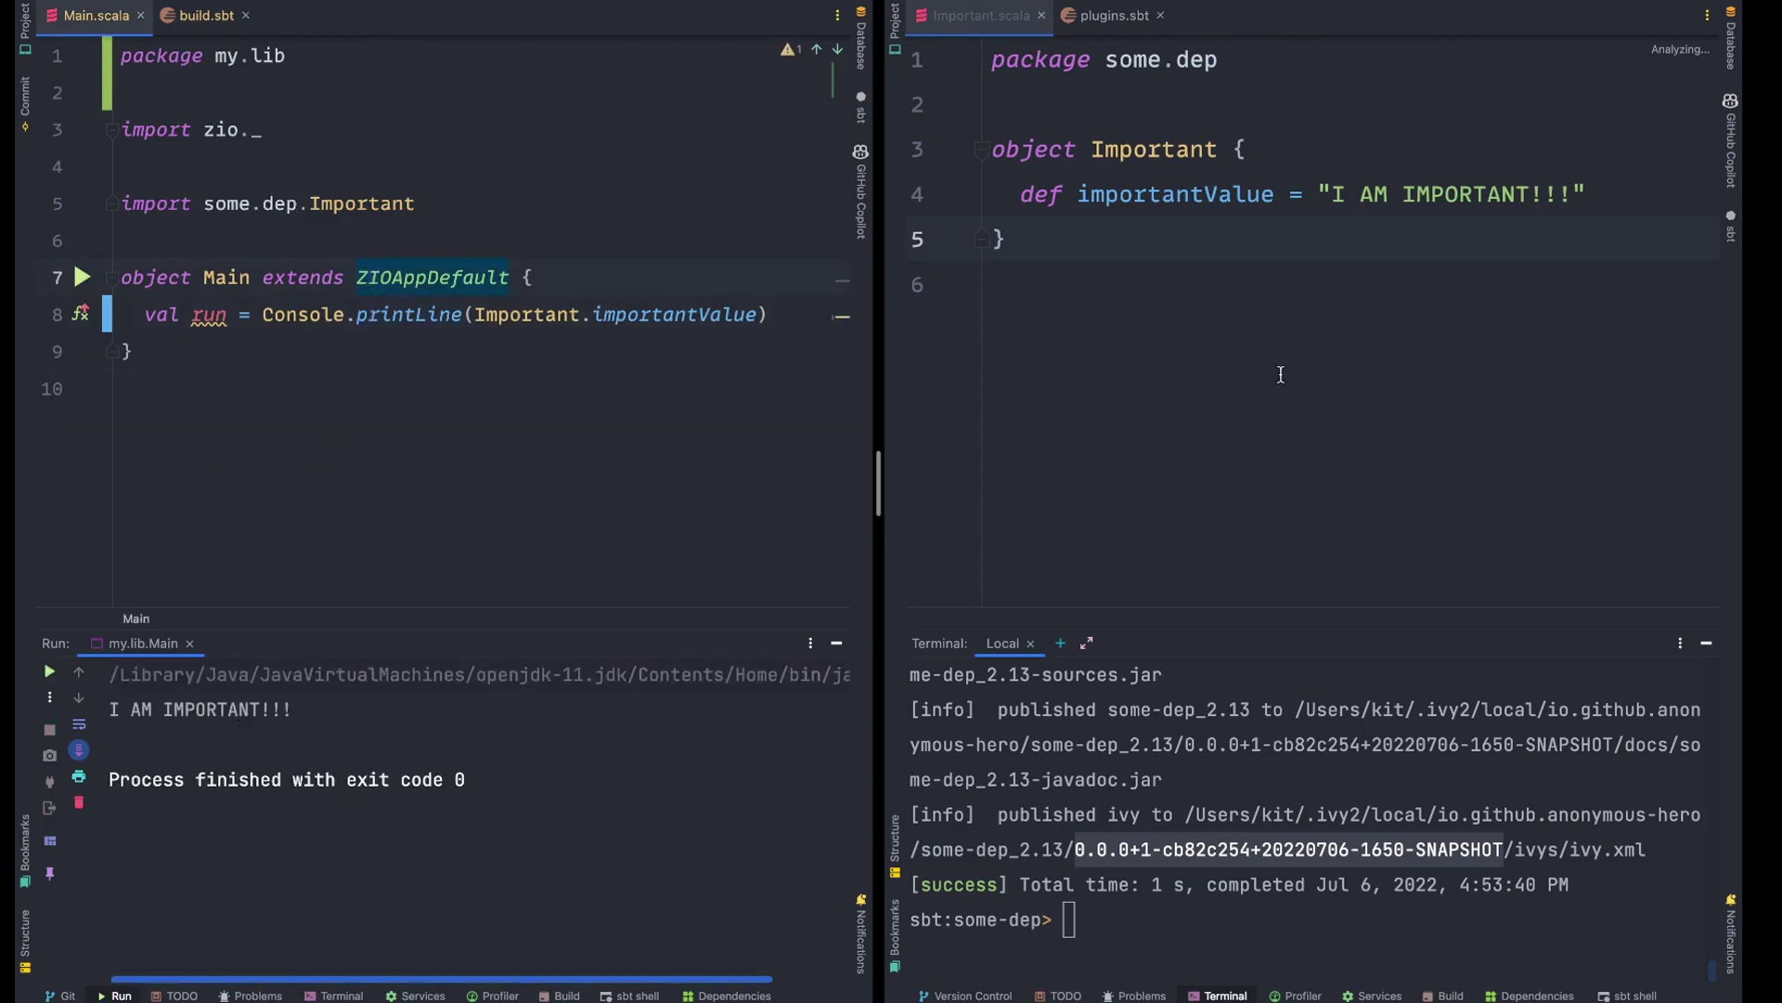
left_click(1550, 194)
key("BackSpace")
key("BackSpace")
key("BackSpace")
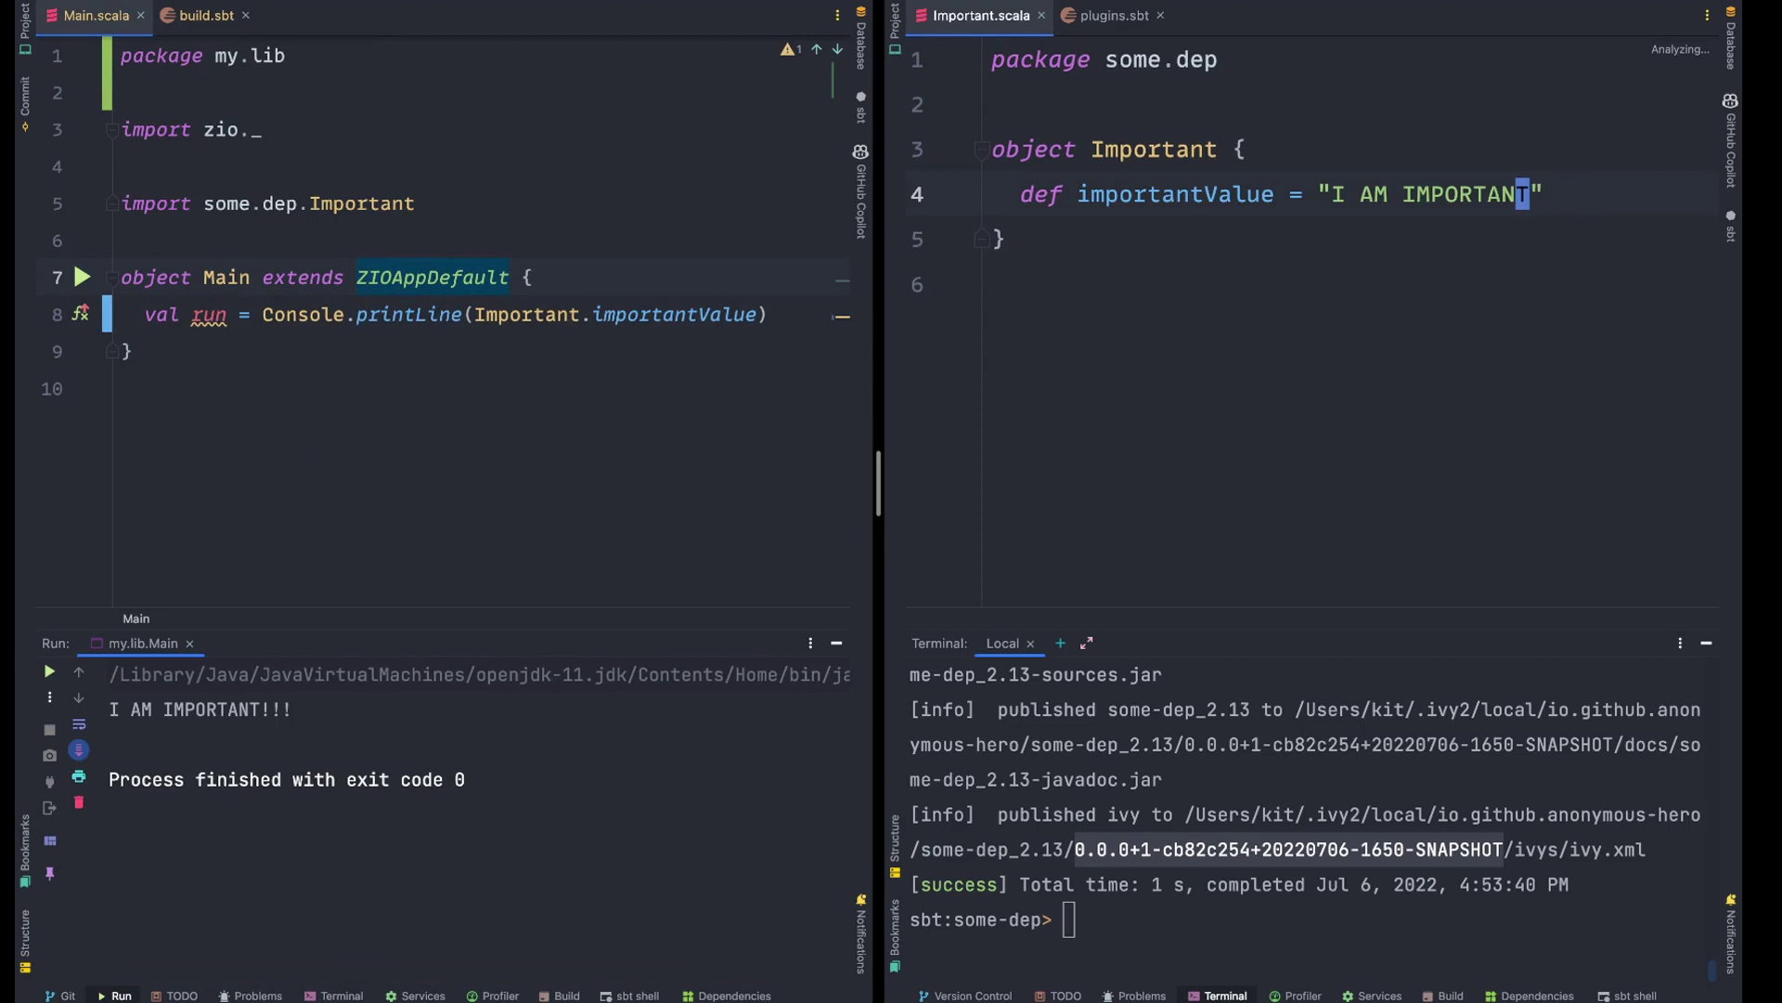
Delete 'AM' from importantValue so Main prints 'I IMPORTANT'
left_click(582, 288)
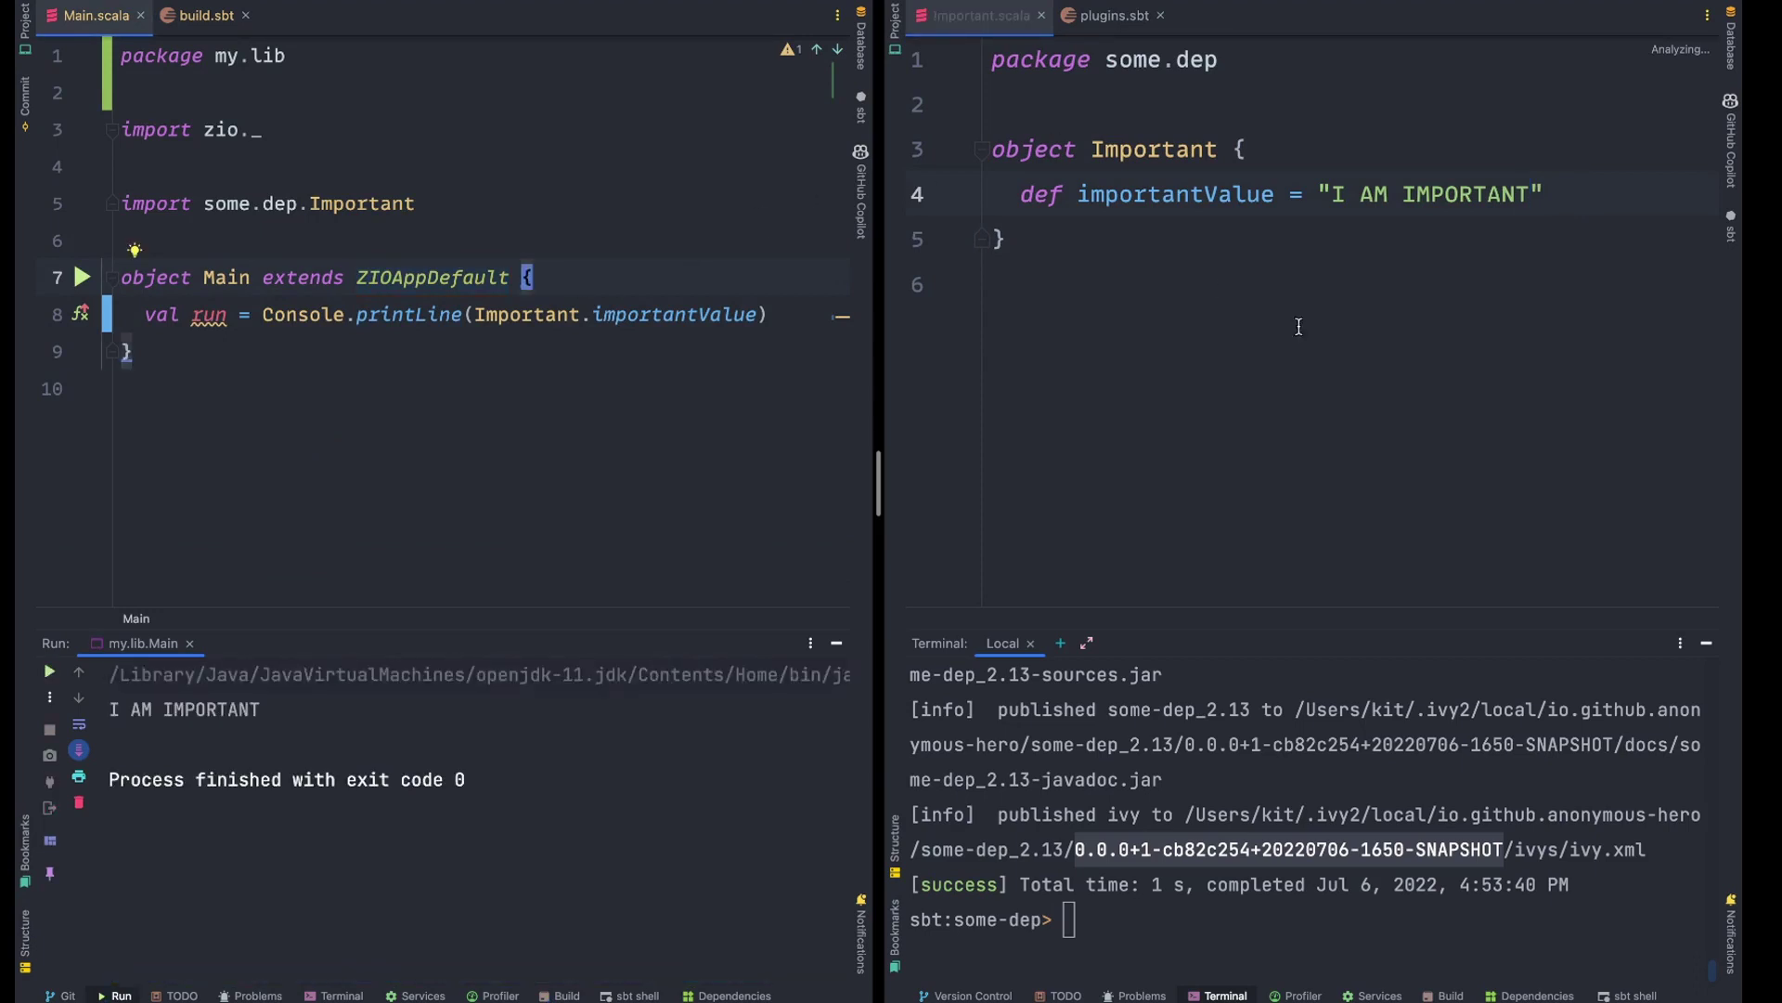
double_click(1372, 193)
key("BackSpace")
key("BackSpace")
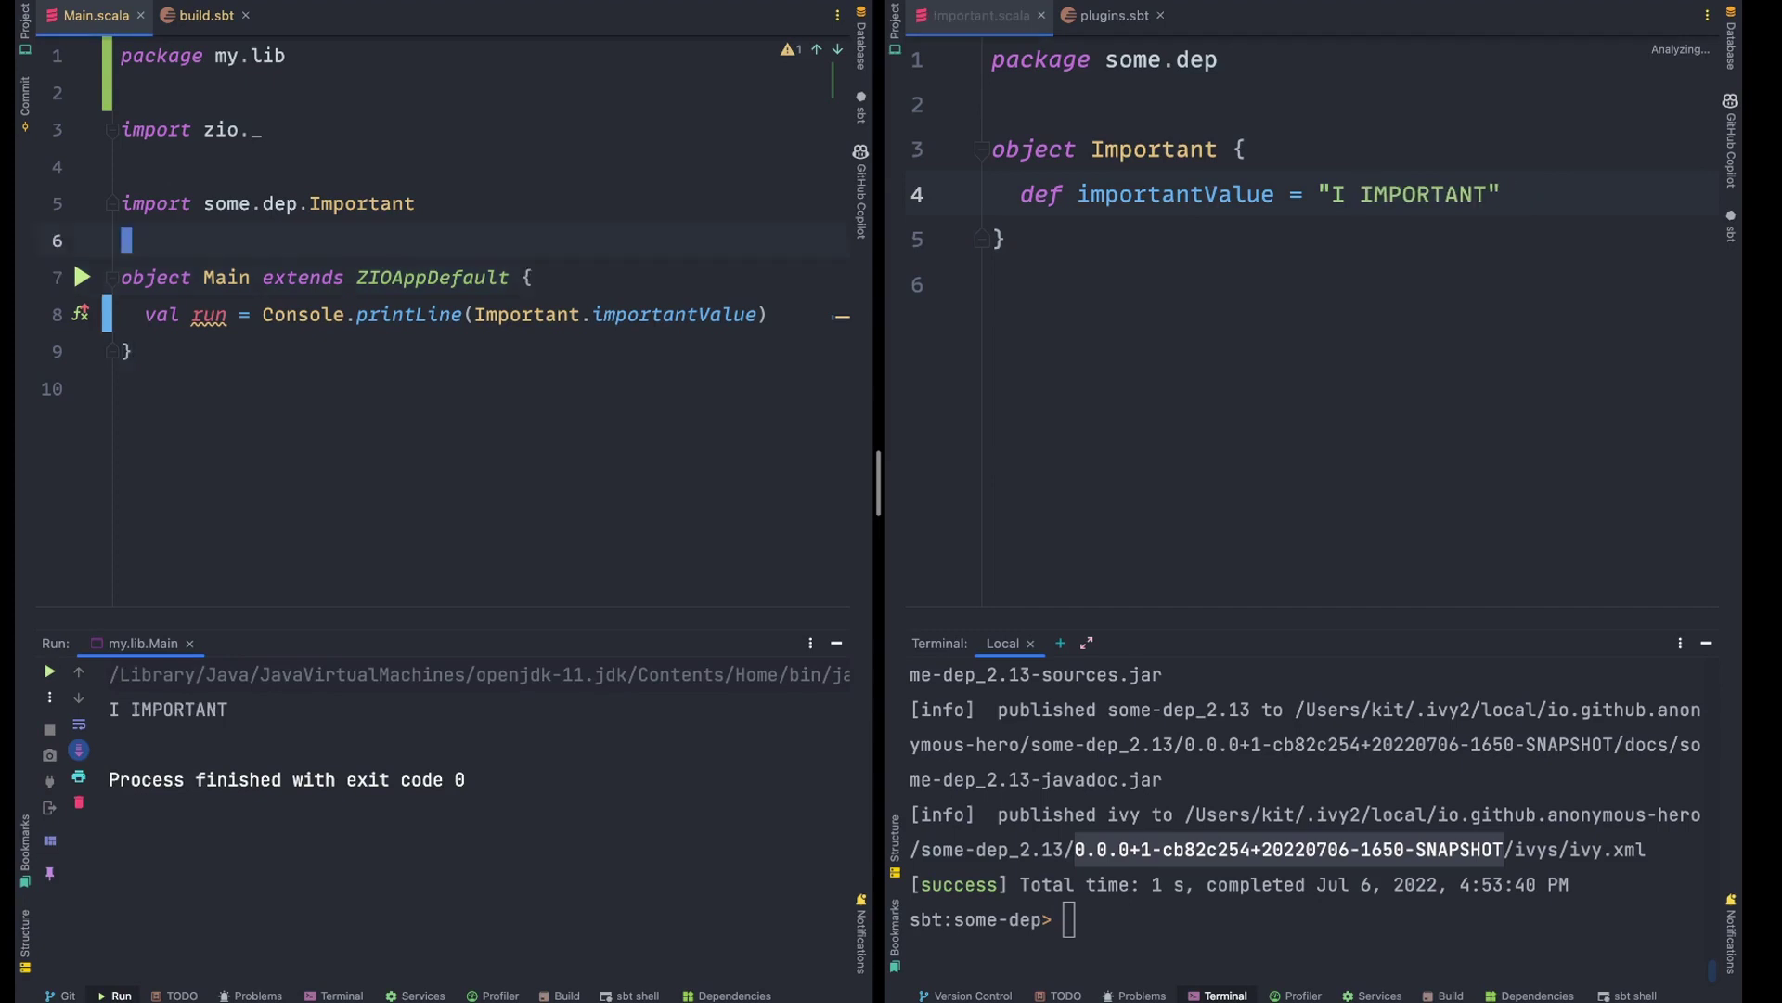
Write two // notes above object Main: breaking out small utility libraries, testing open source fixes
key("Return")
type("// - b")
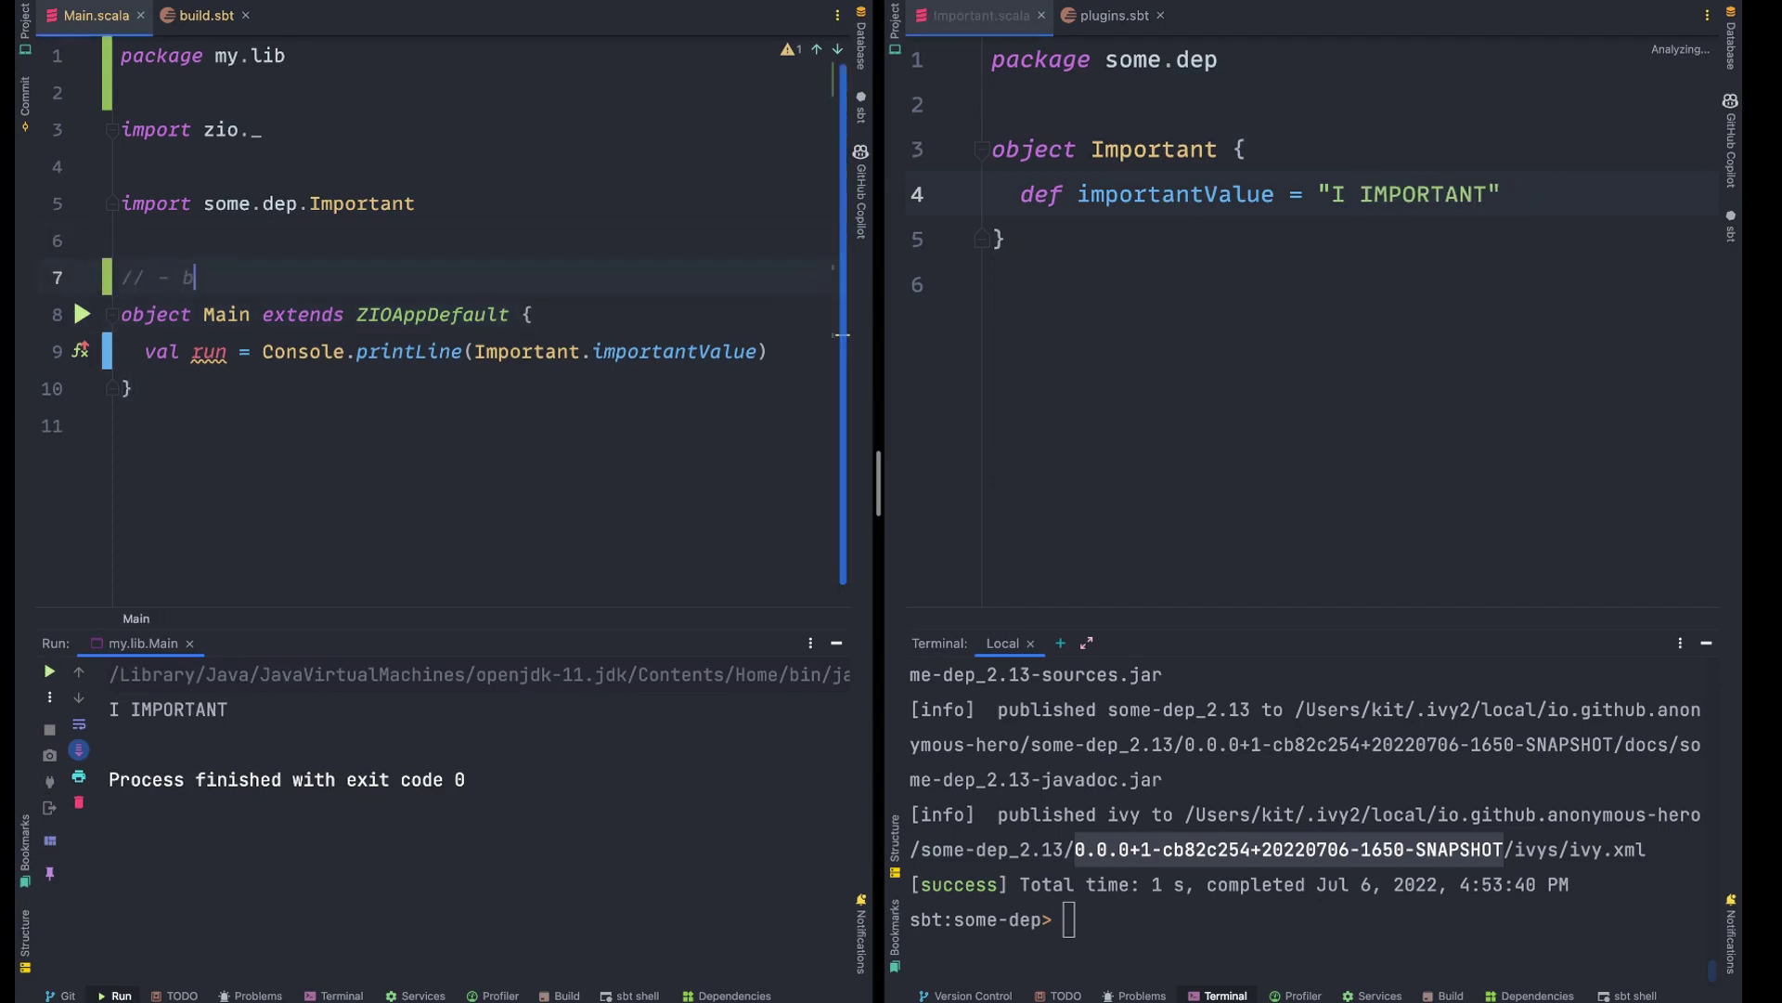
type("reak out small utili")
type("ty libraries from largeer")
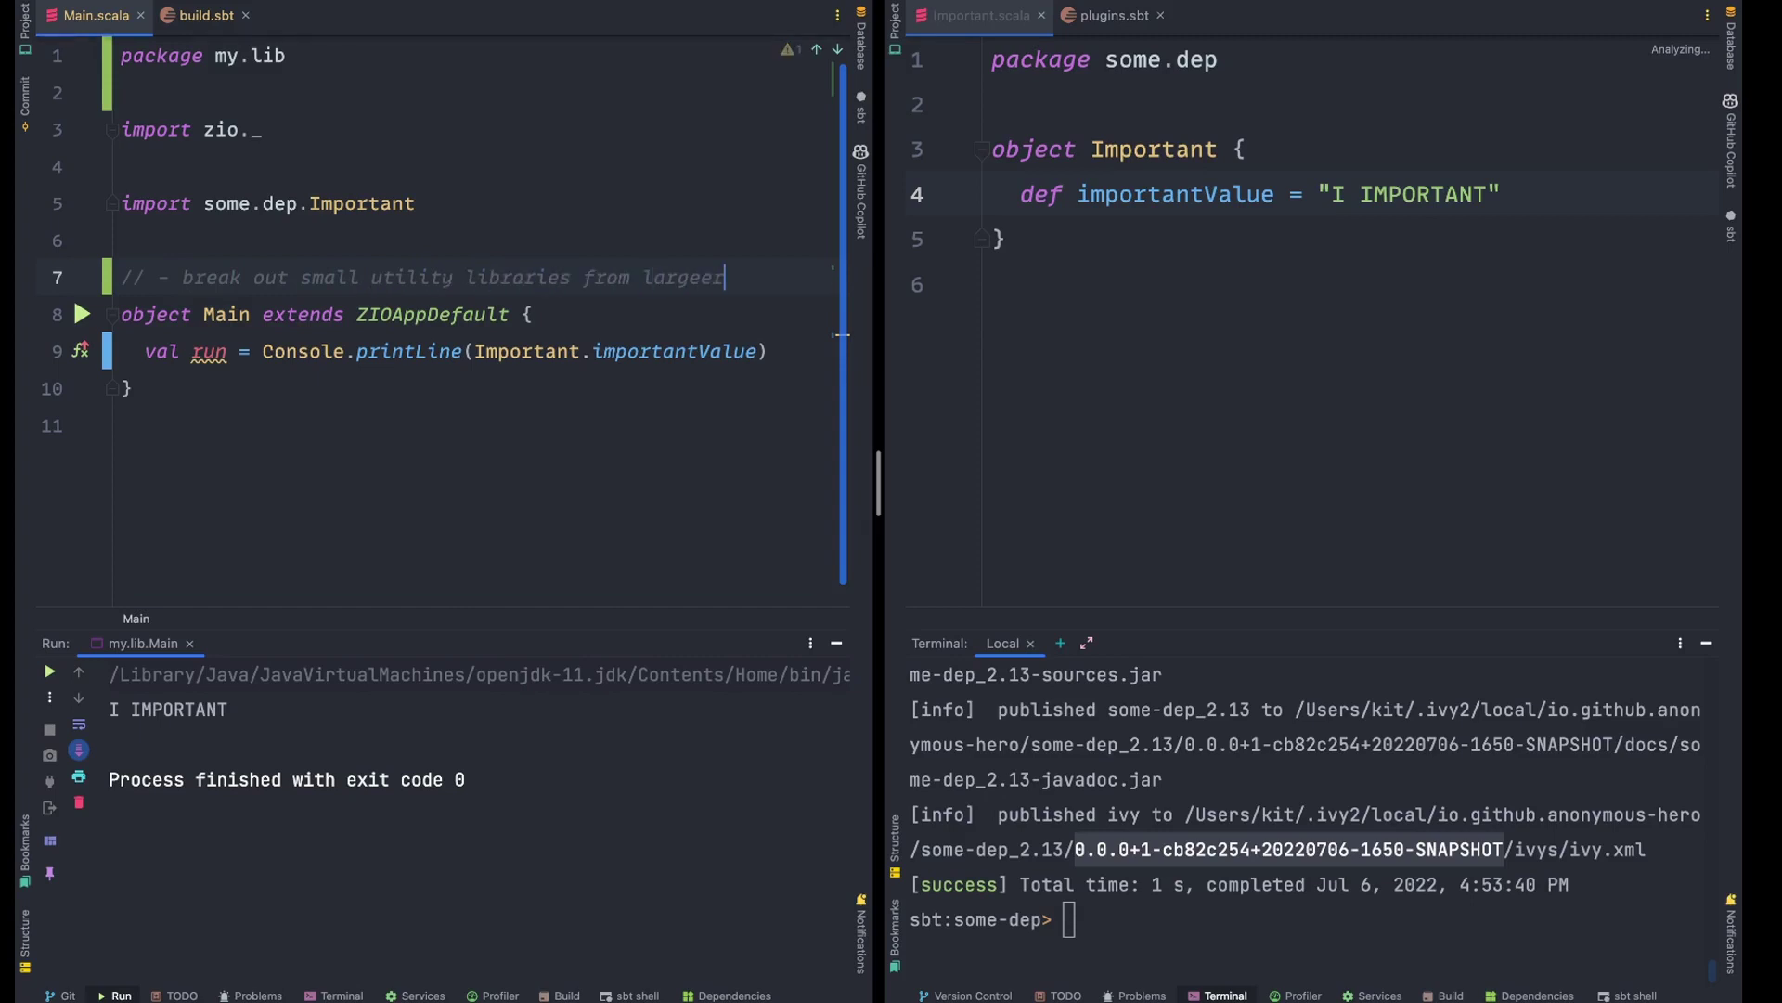
key("BackSpace")
key("BackSpace")
type("r projects")
key("Return")
type("// - t")
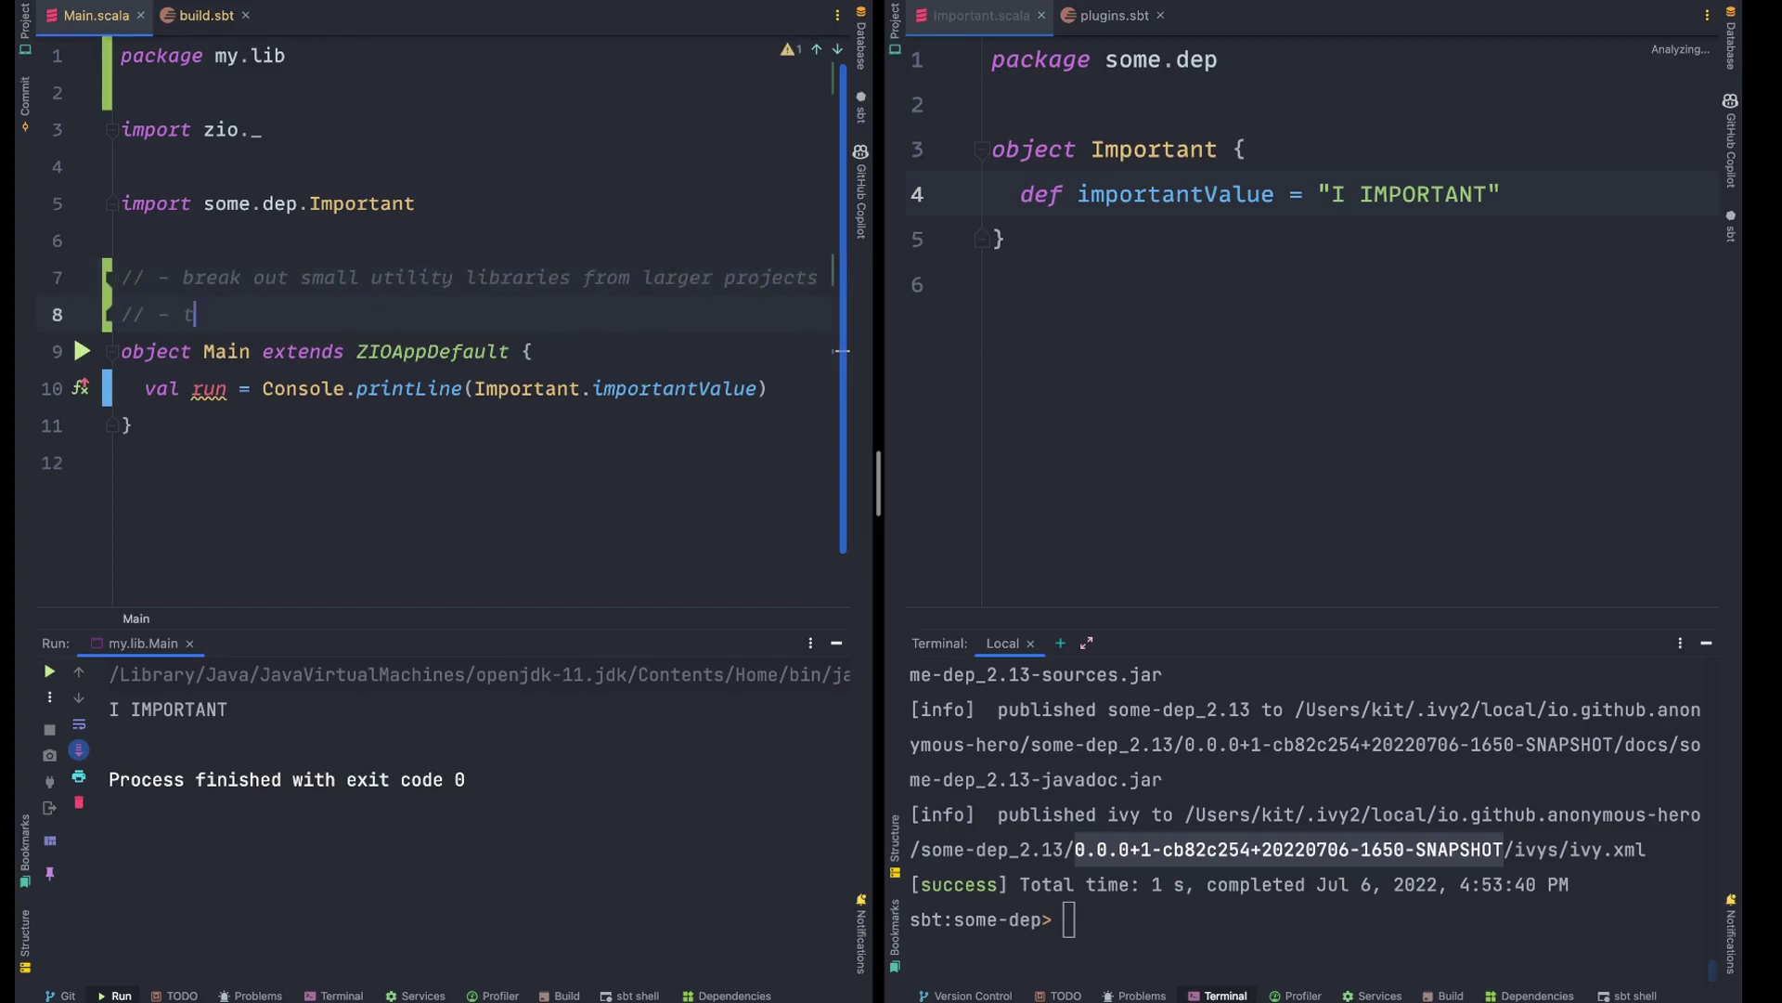
type("est outfixes ")
type("to open source dependencies")
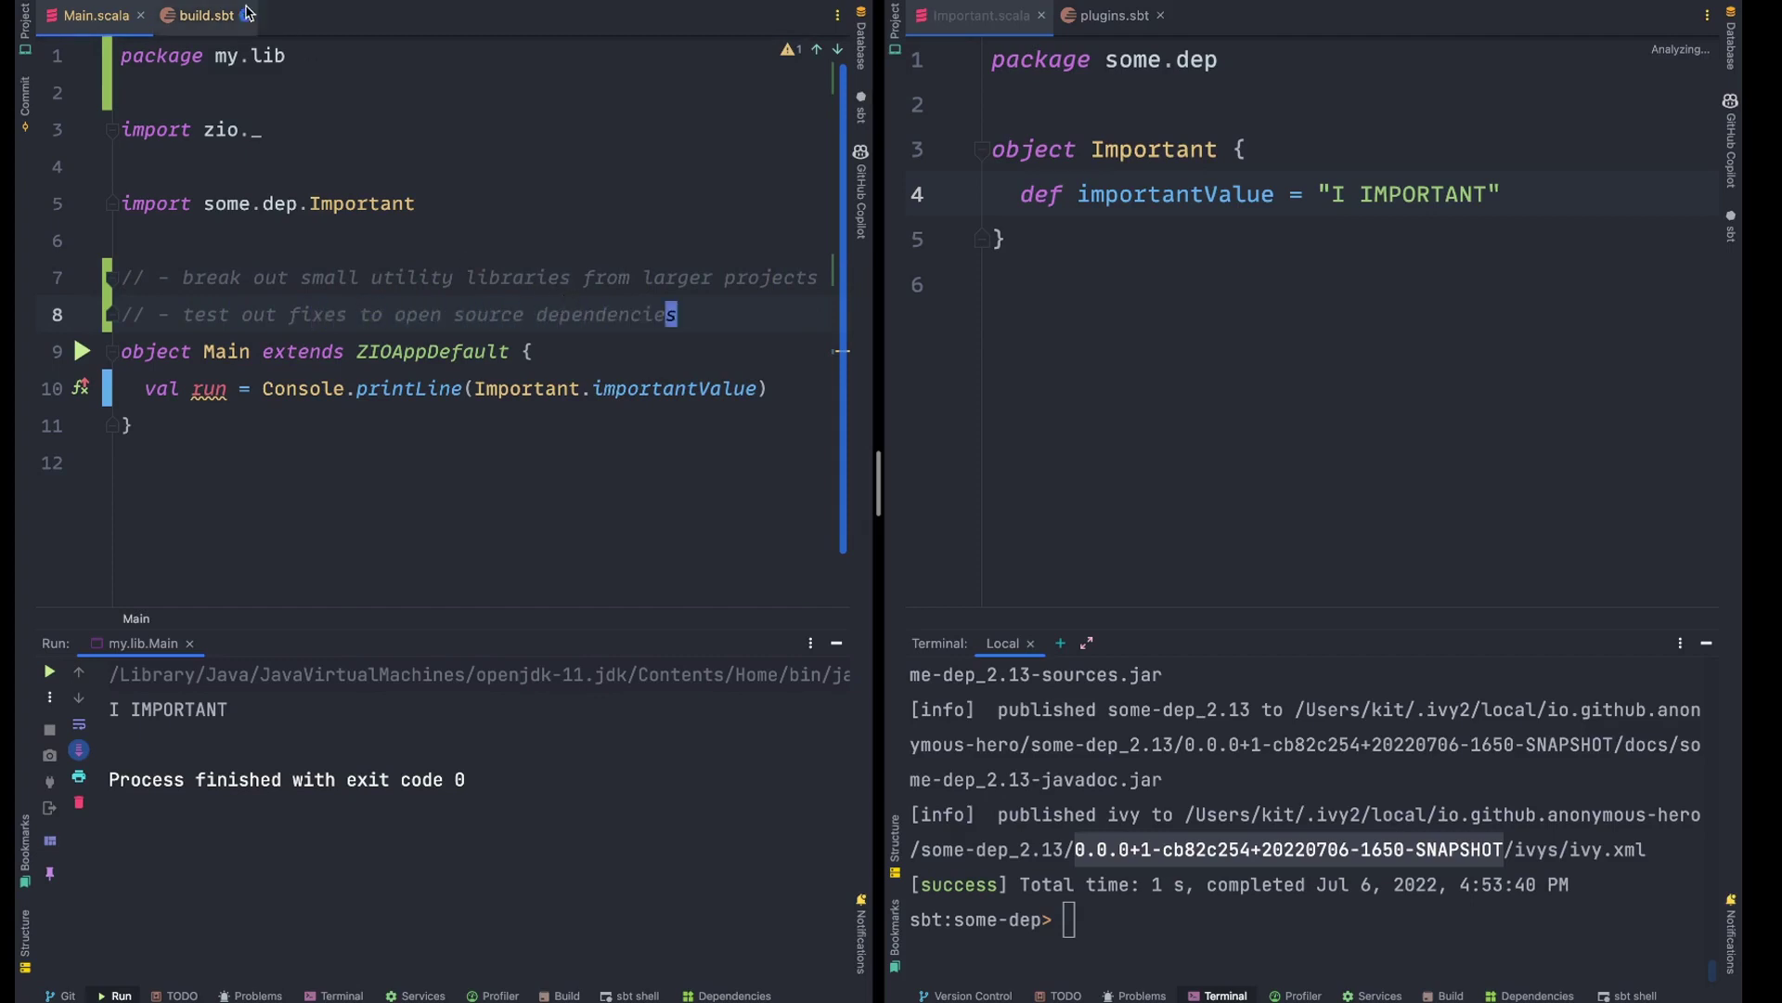
Switch to build.sbt and review the someDepLocal RootProject and root dependsOn lines
left_click(207, 14)
scroll(299, 365, "down", 3)
left_click(421, 359)
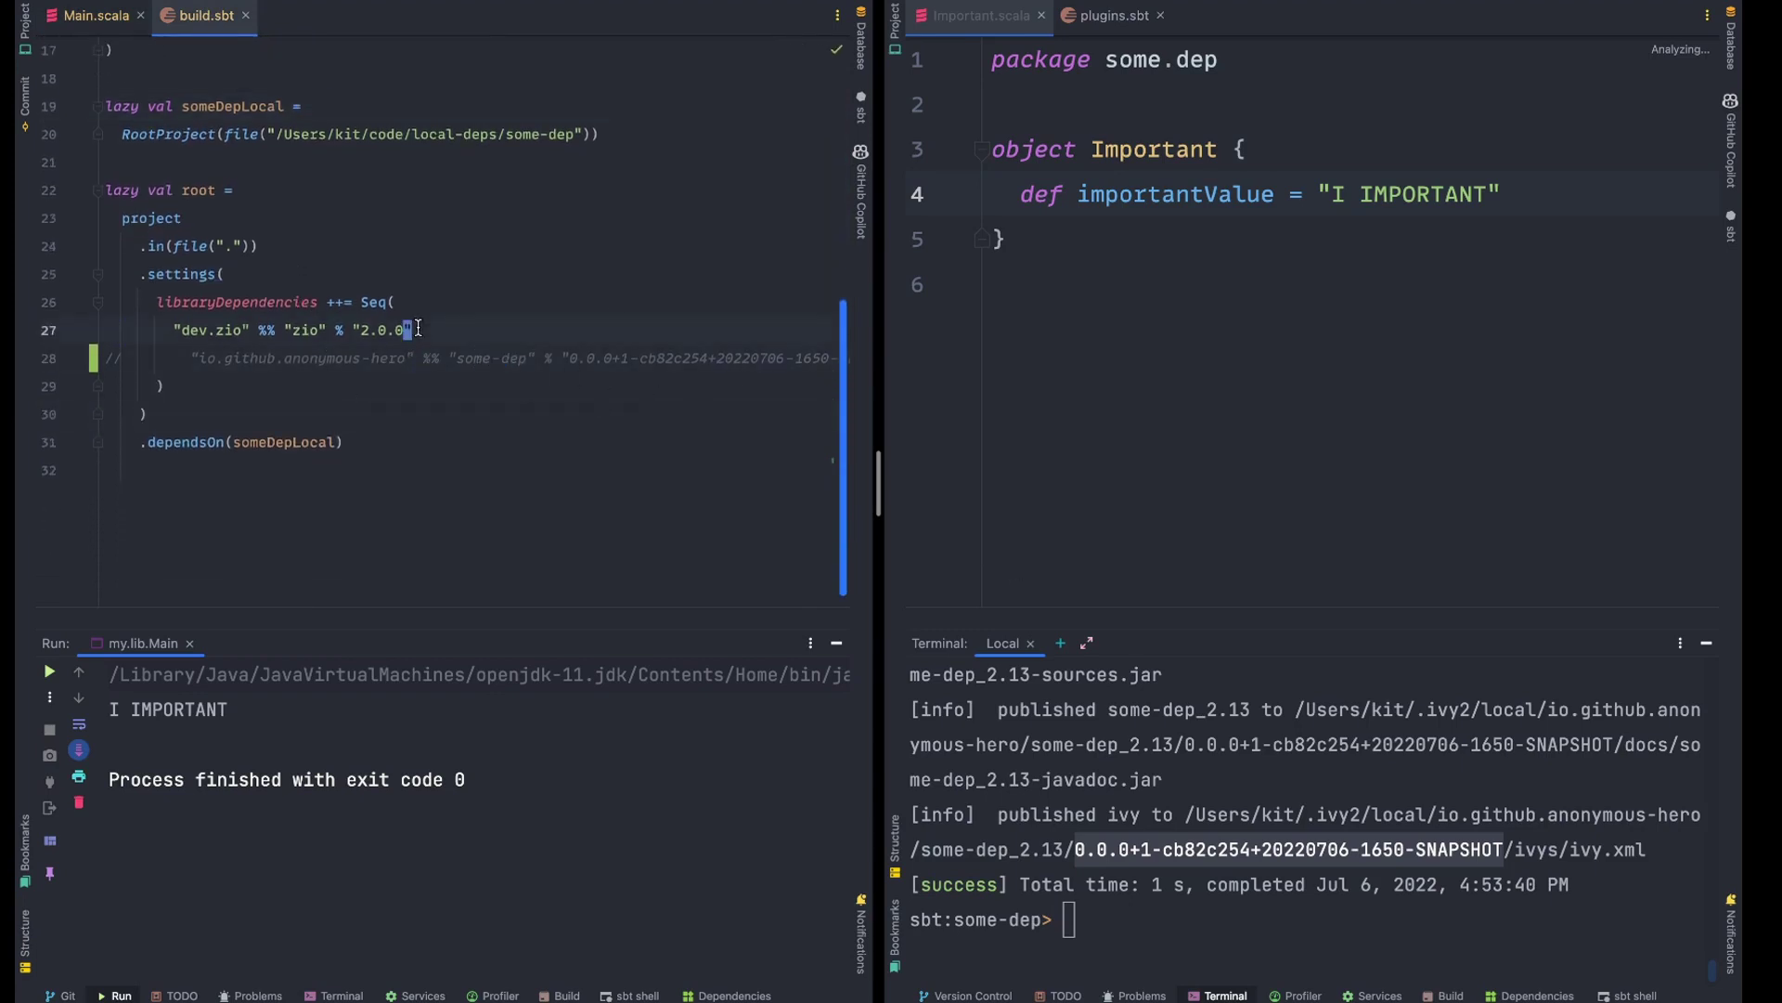
left_click(407, 357)
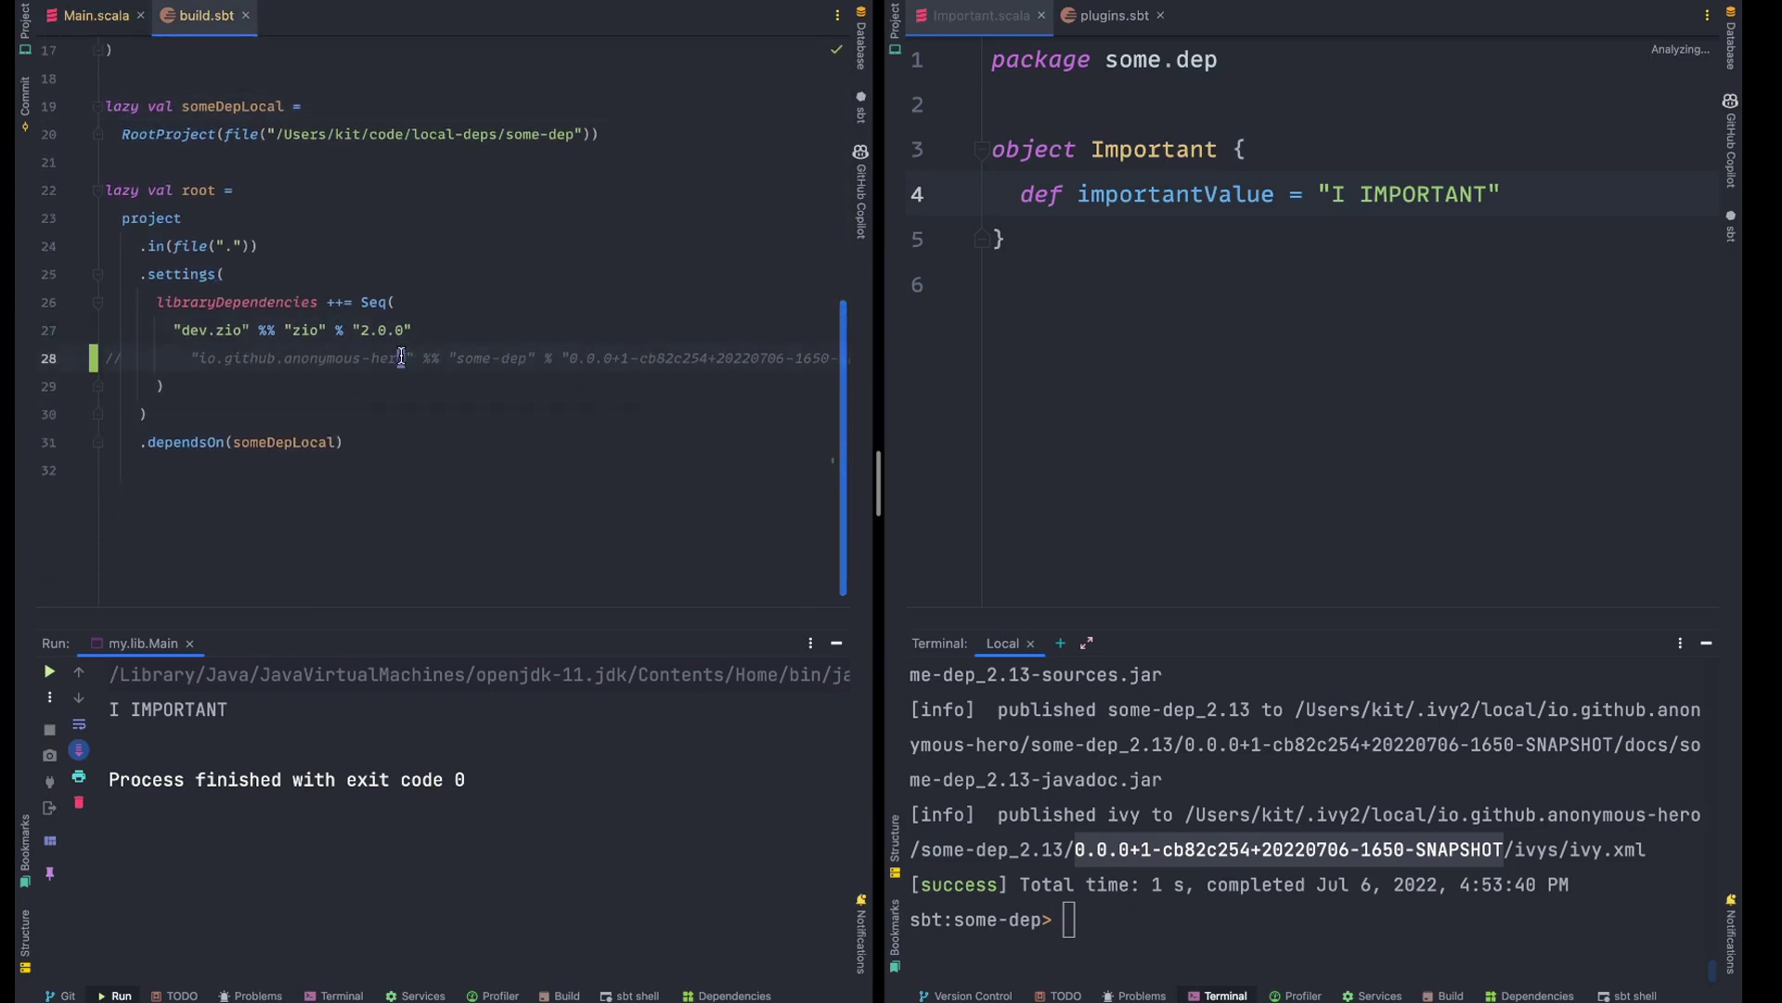
scroll(401, 358, "up", 2)
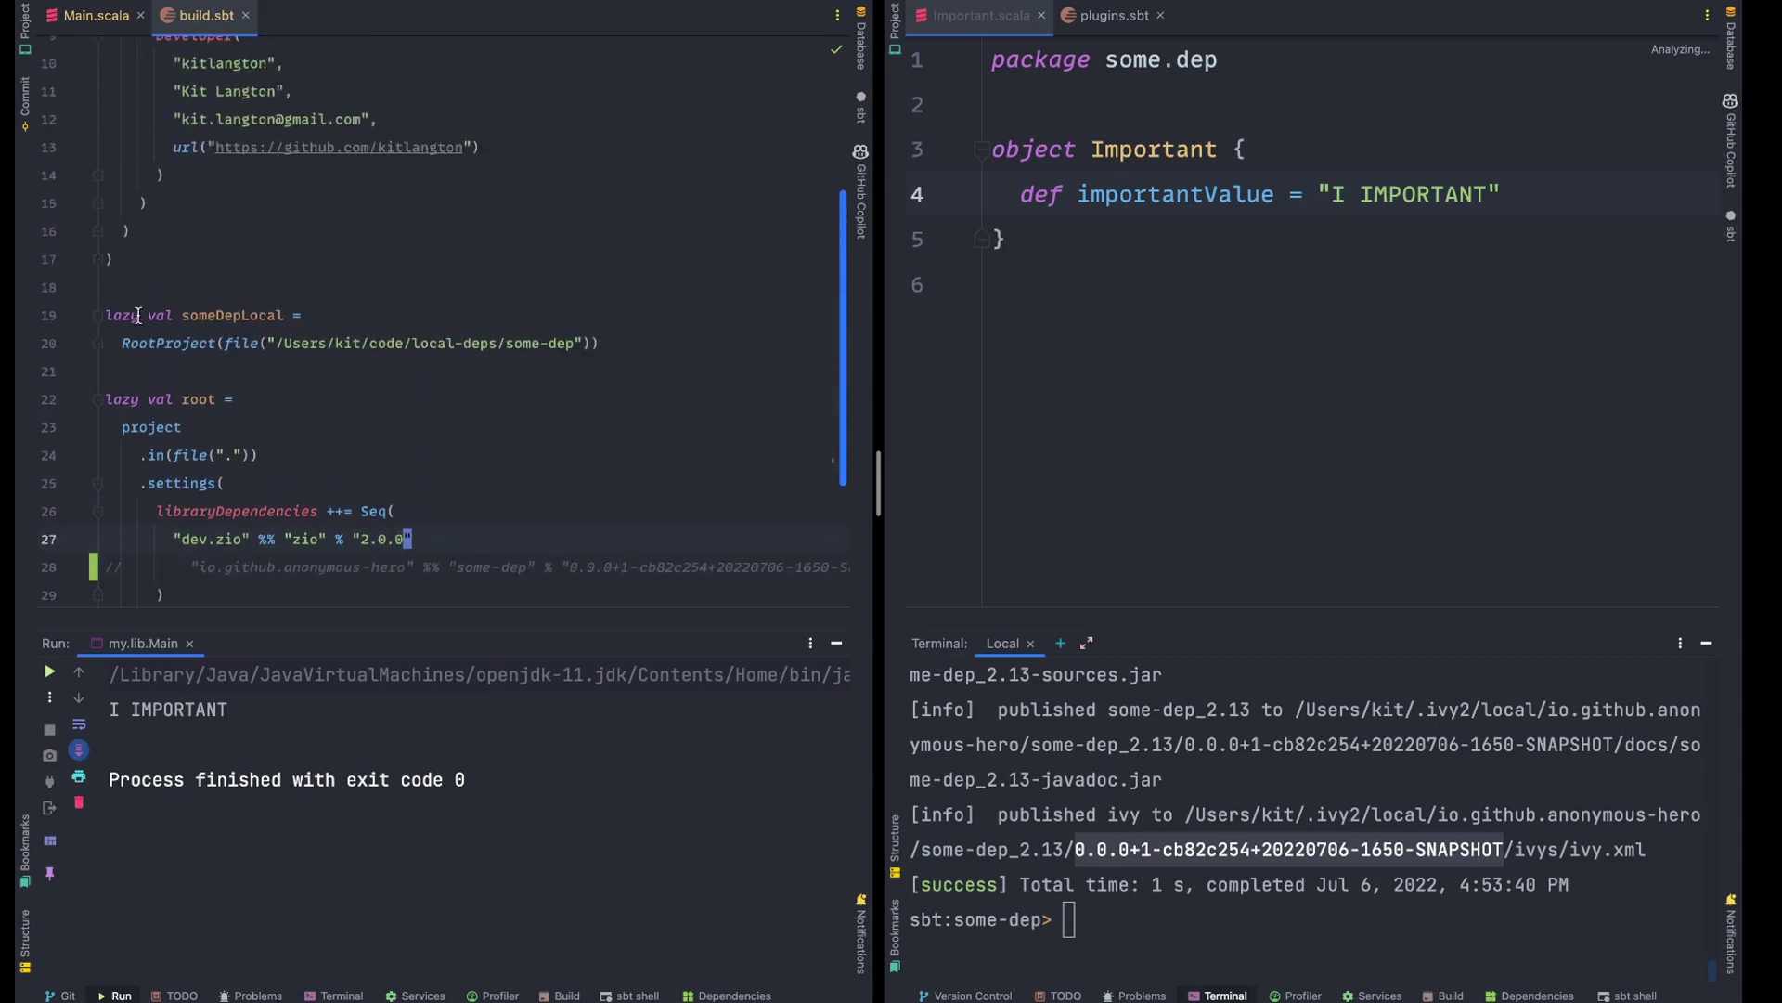
left_click(139, 362)
scroll(147, 348, "down", 2)
scroll(148, 341, "up", 1)
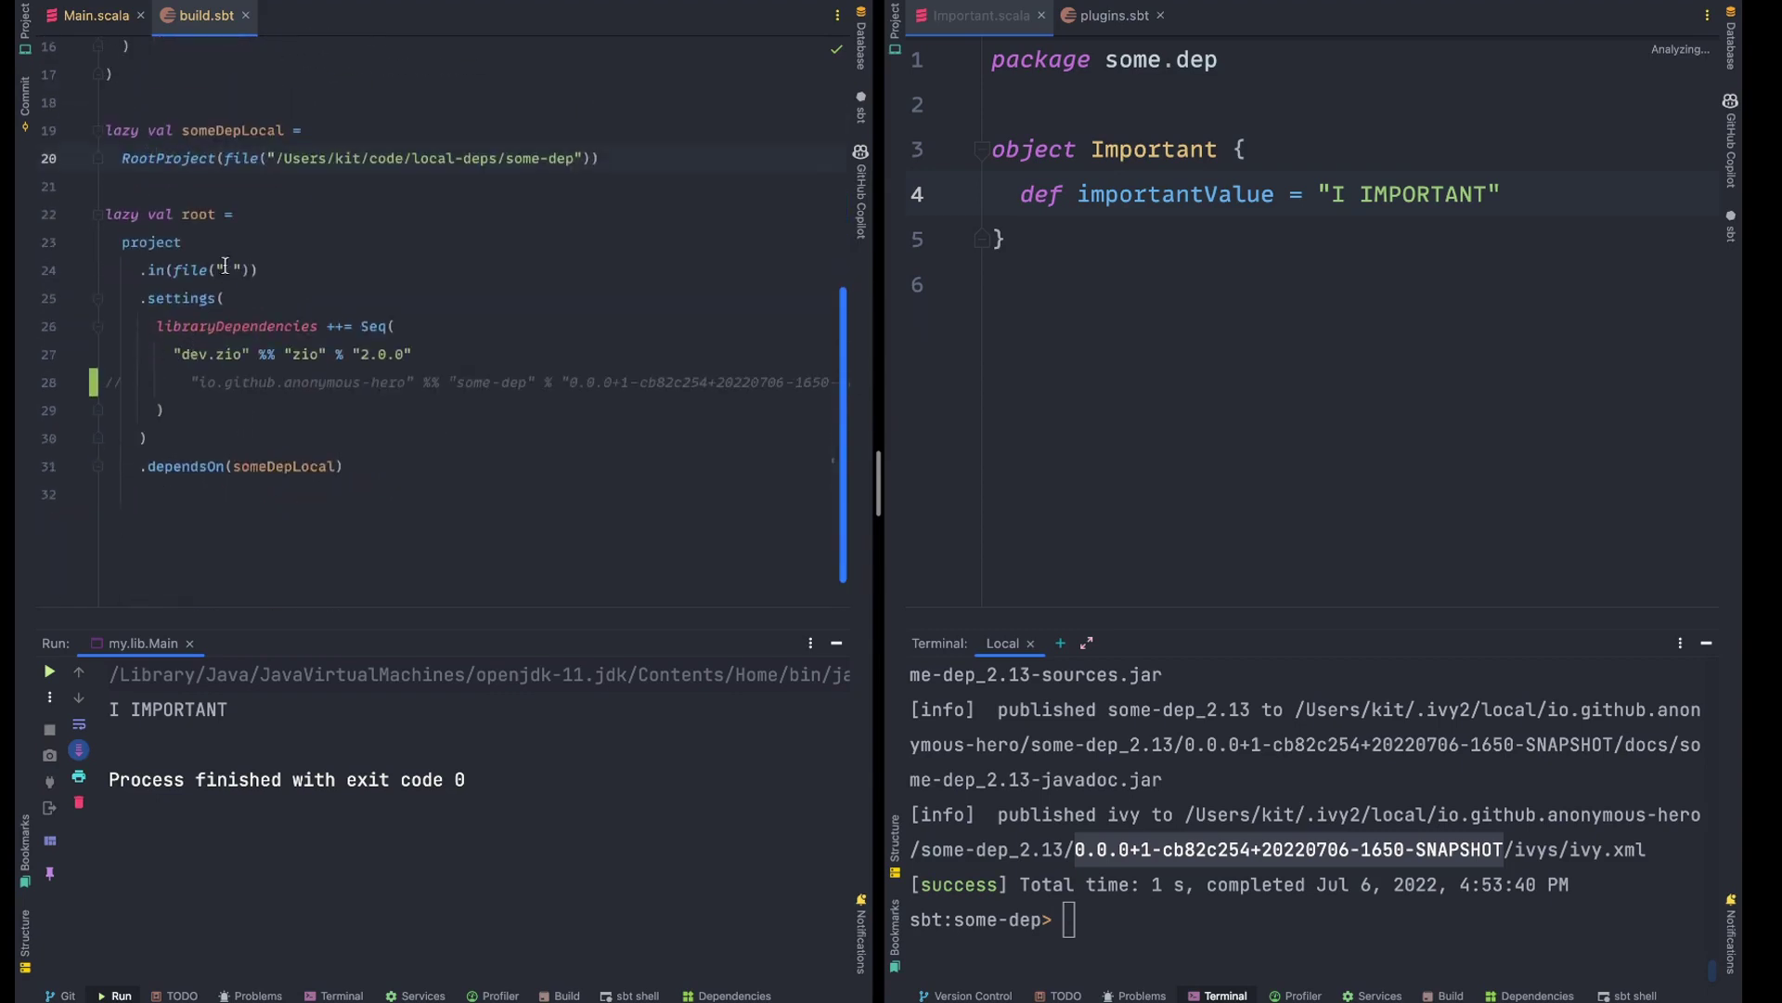